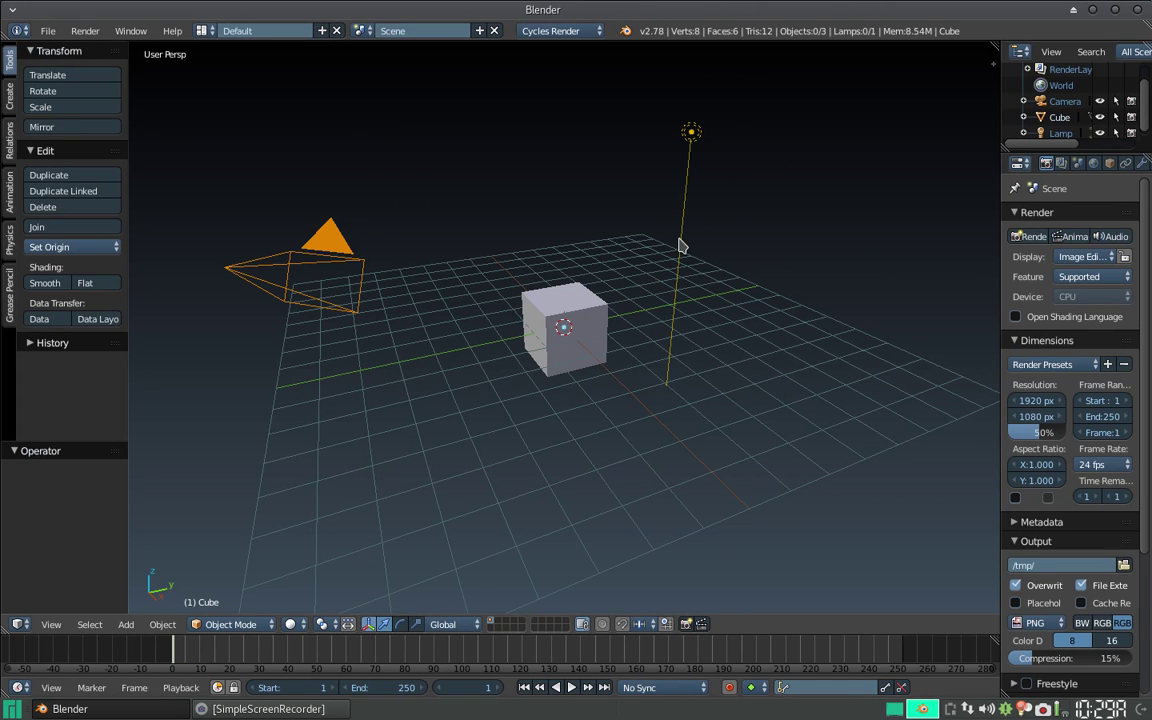
Select the default cube and move it 2 units up along Z.
mouse_move(430, 360)
middle_down()
mouse_move(588, 312)
mouse_move(568, 302)
middle_up()
right_click(565, 300)
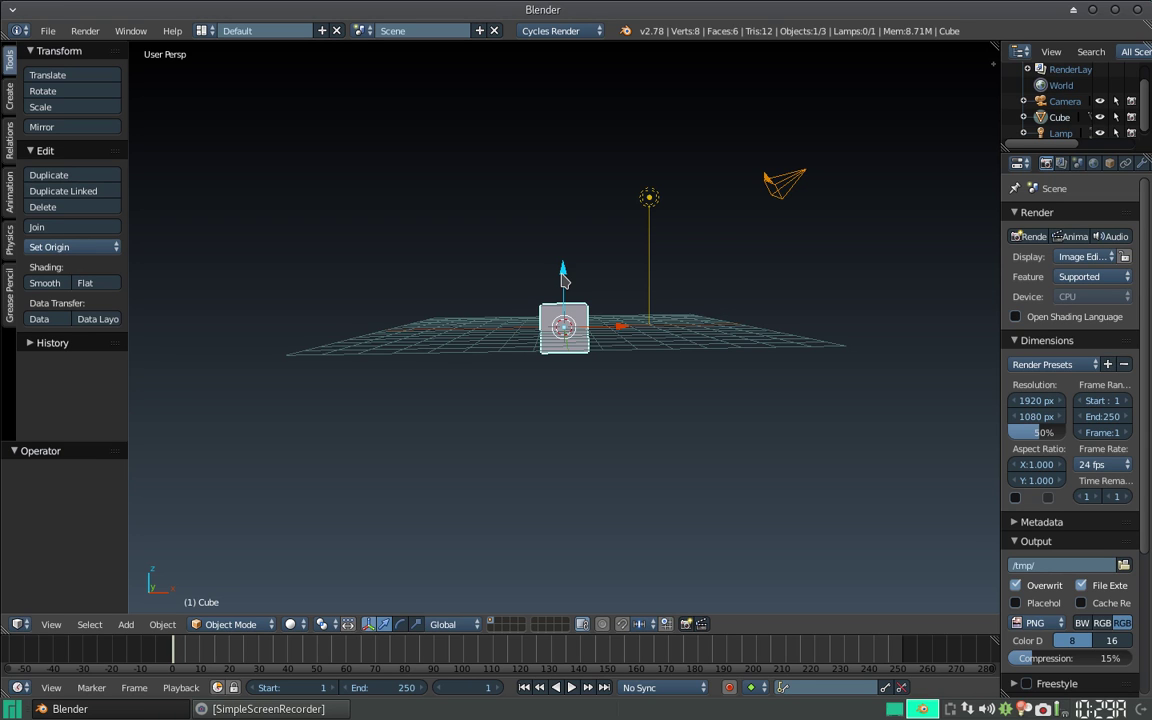
drag(562, 281, 562, 214)
mouse_move(587, 251)
middle_down()
mouse_move(643, 321)
mouse_move(622, 275)
mouse_move(636, 288)
middle_up()
scroll(615, 300, up, 4)
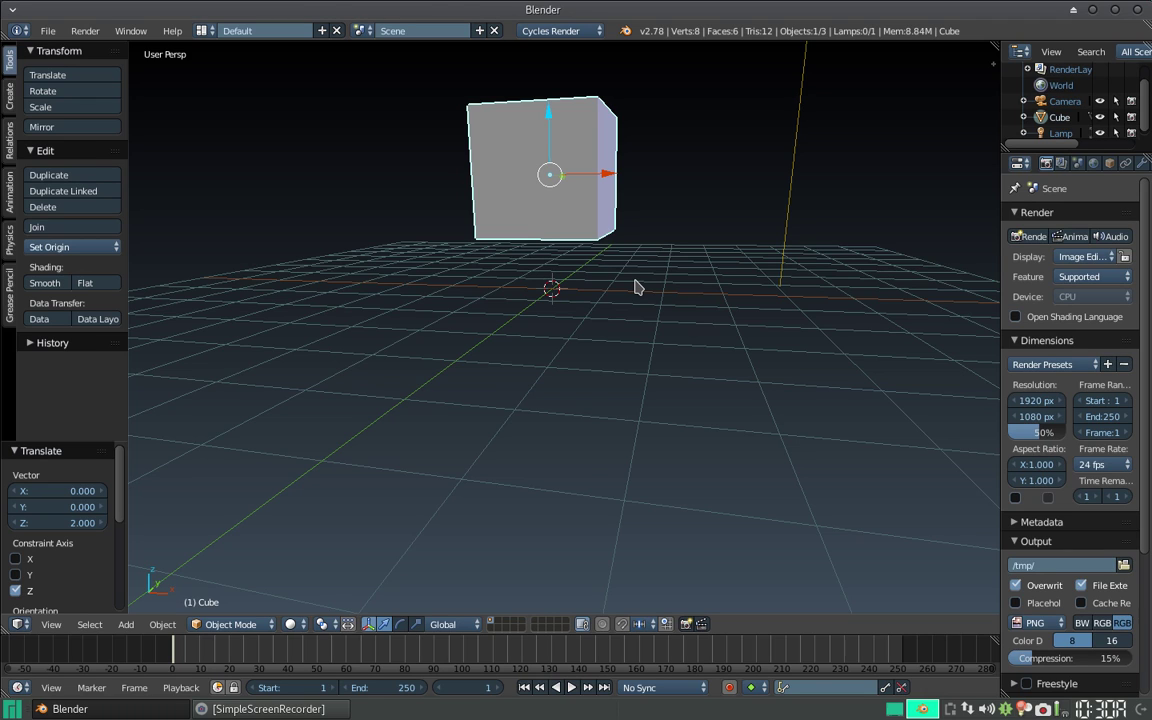
key(shift+a)
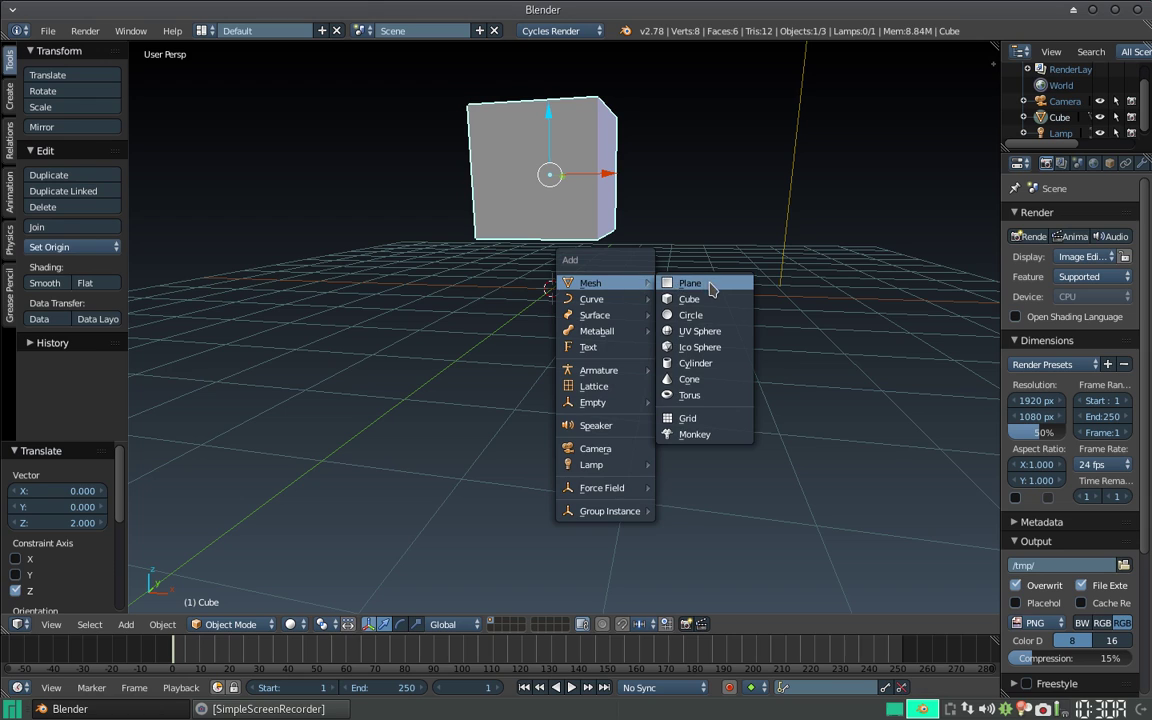
Add a plane at the origin, scale it about 5.9 times, and reselect the cube.
click(712, 289)
key(s)
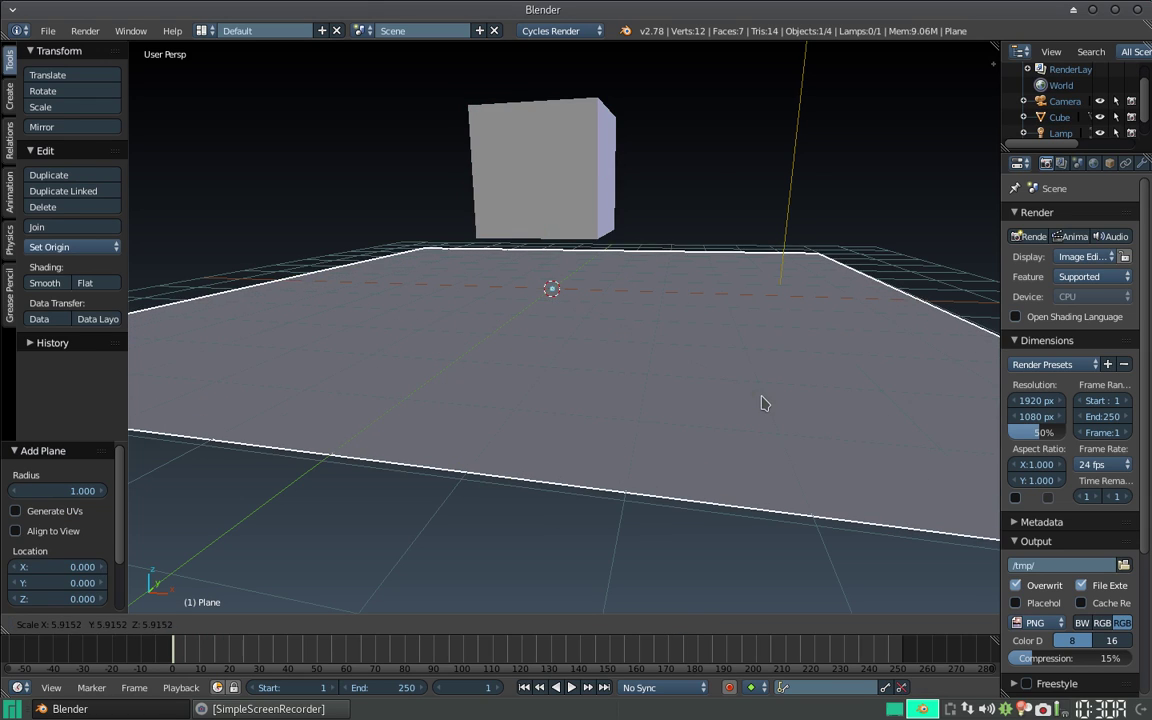
click(761, 401)
mouse_move(746, 355)
middle_down()
mouse_move(690, 335)
mouse_move(597, 206)
middle_up()
right_click(557, 165)
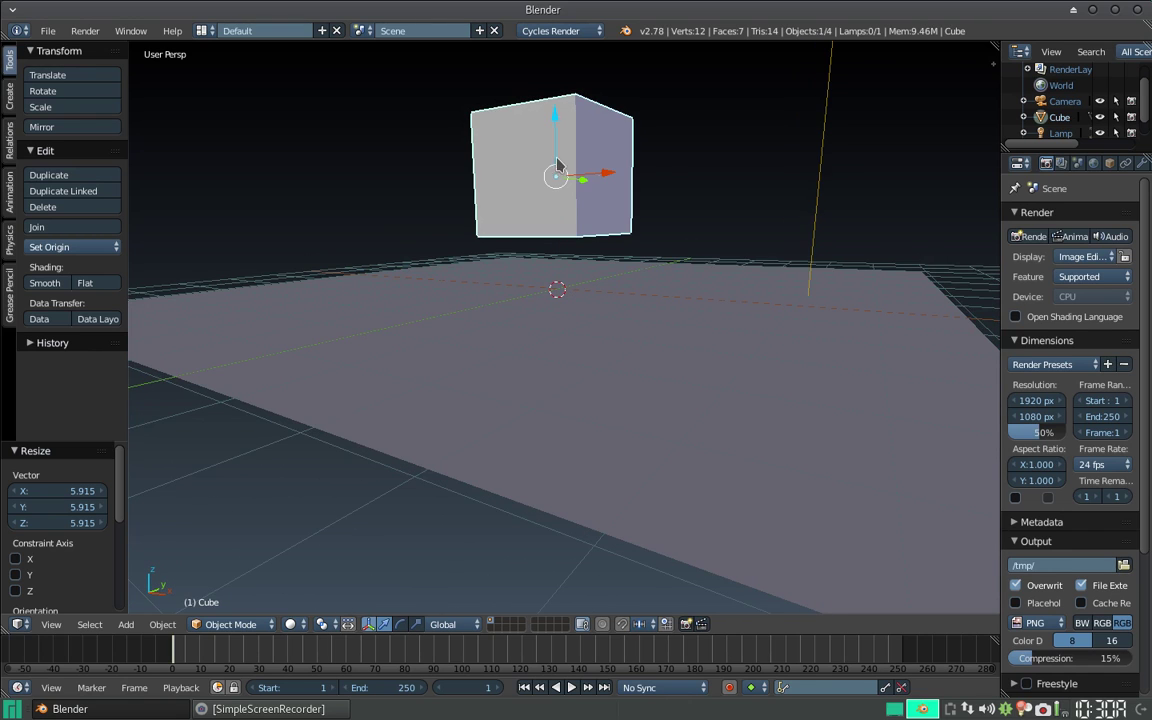
right_click(651, 323)
right_click(545, 250)
middle_drag(532, 257, 555, 285)
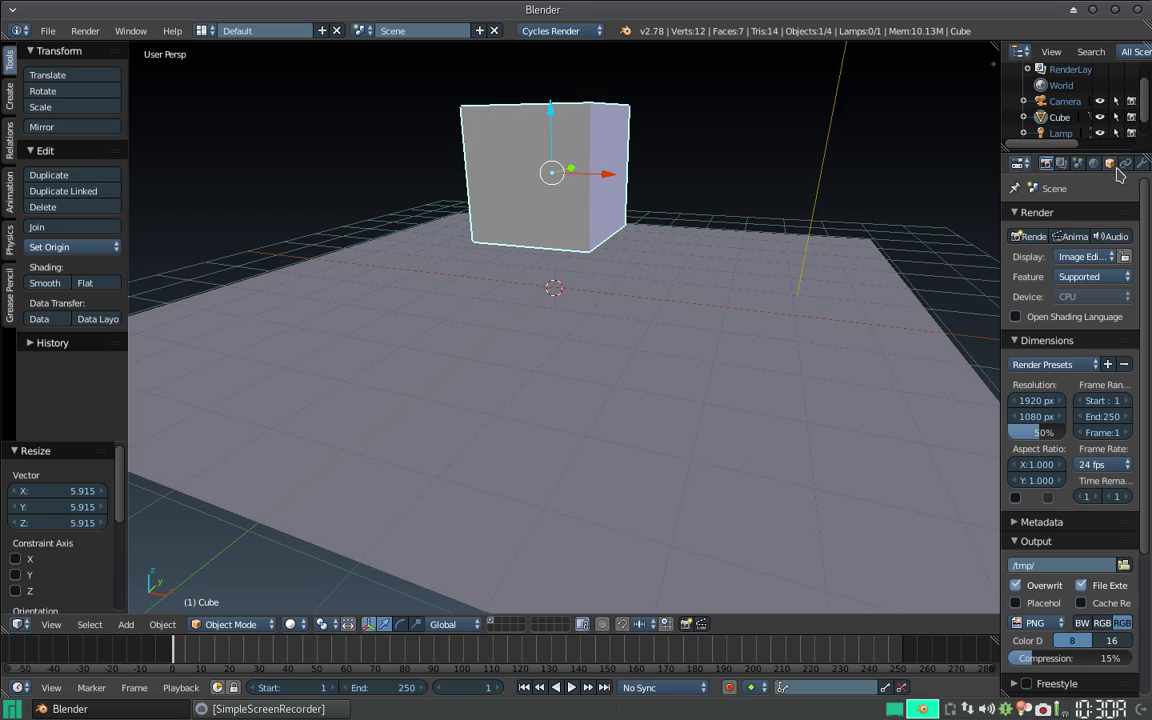
scroll(1086, 165, down, 2)
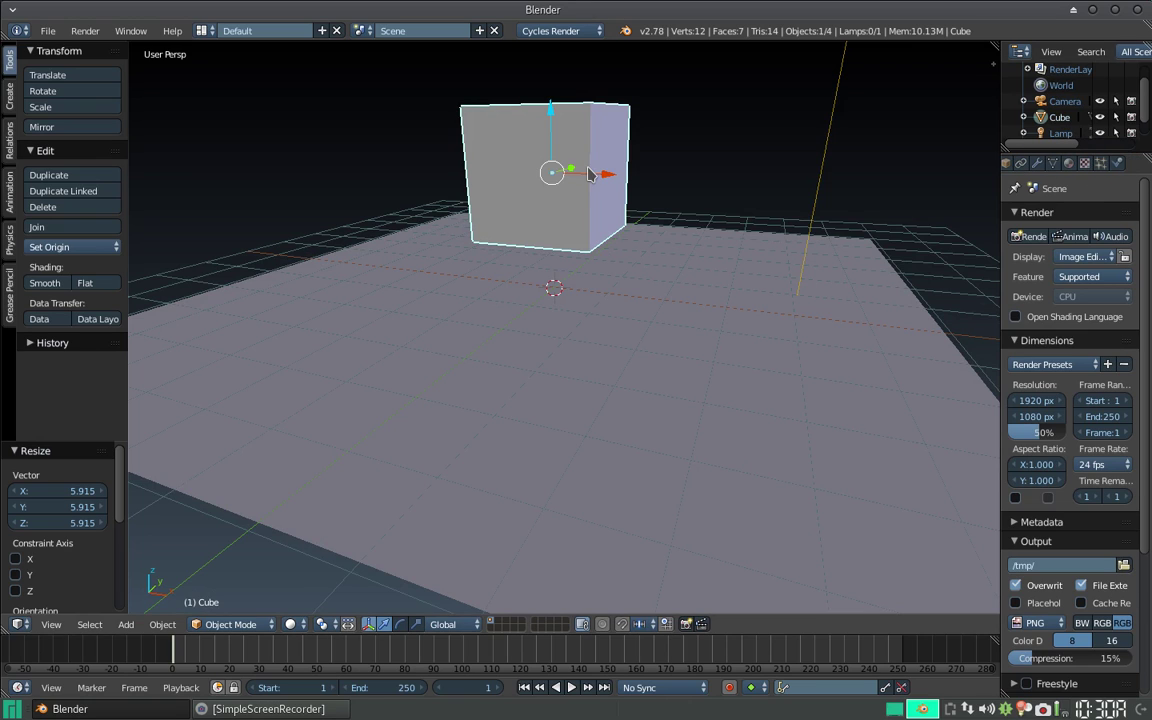
Add Cloth physics to the cube using the Leather preset.
click(1119, 164)
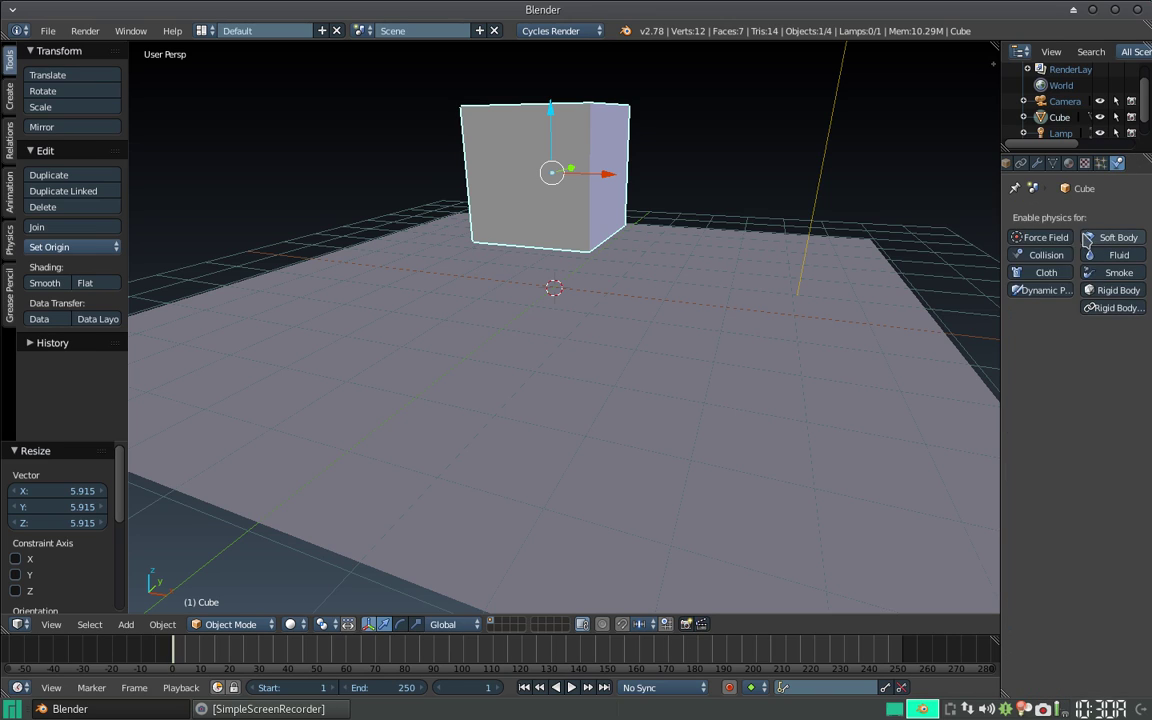
click(1045, 272)
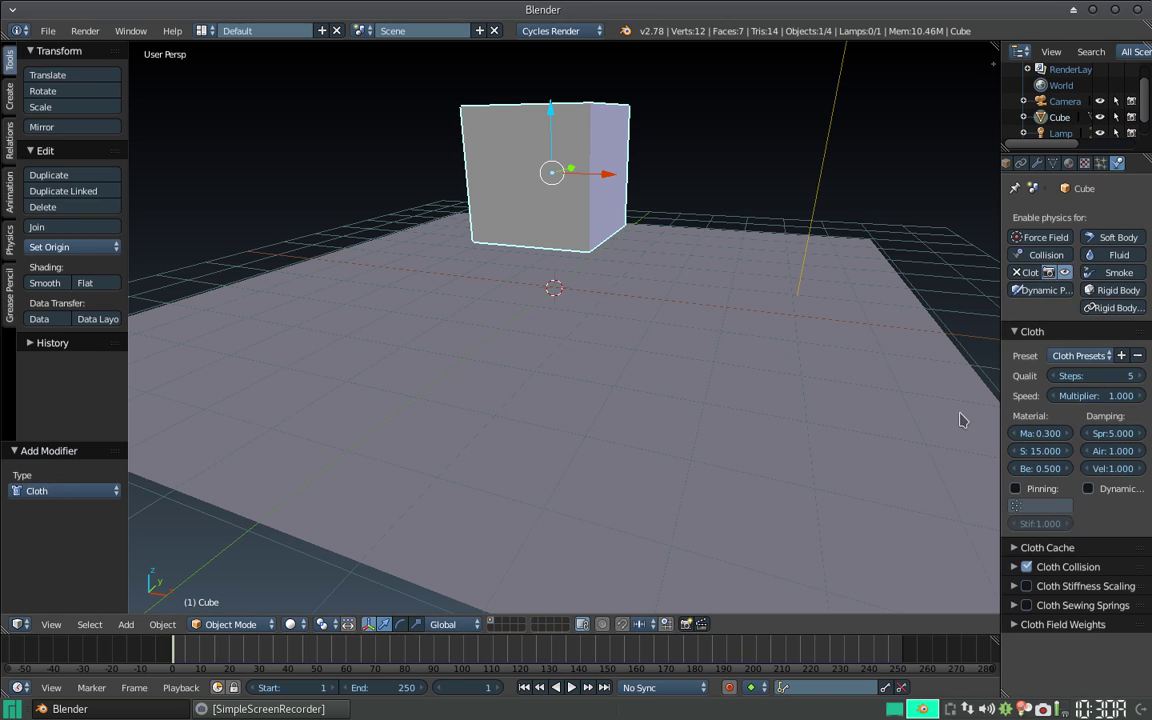
click(1068, 357)
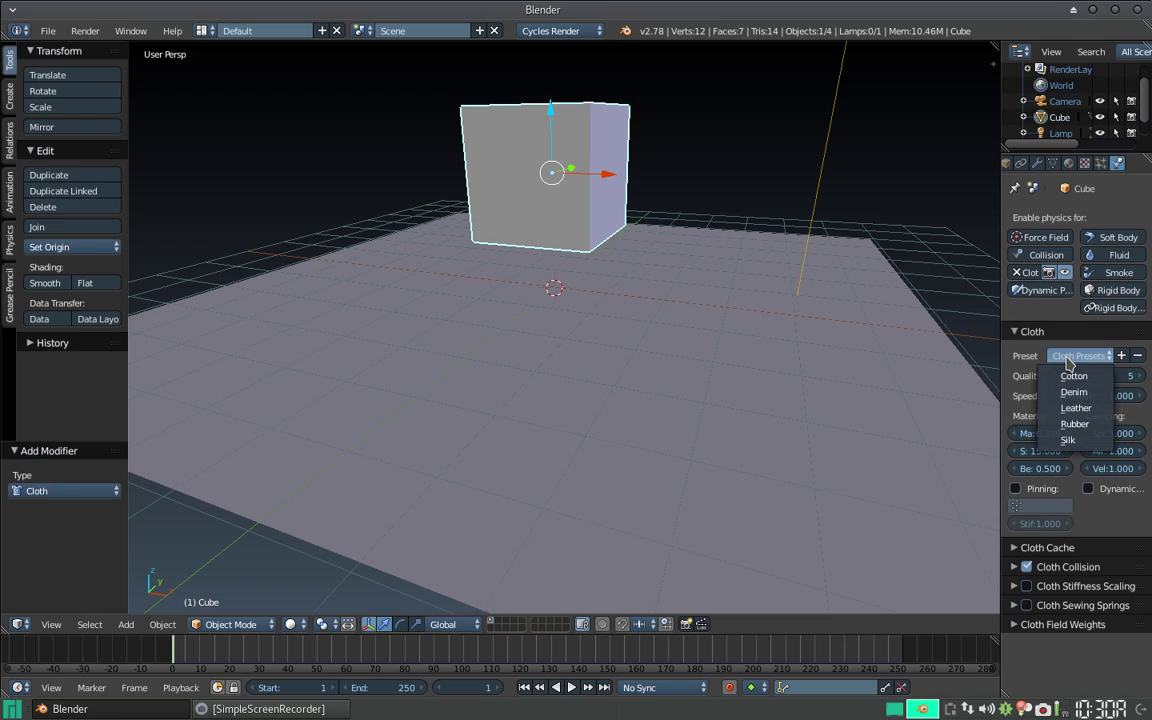
click(1097, 409)
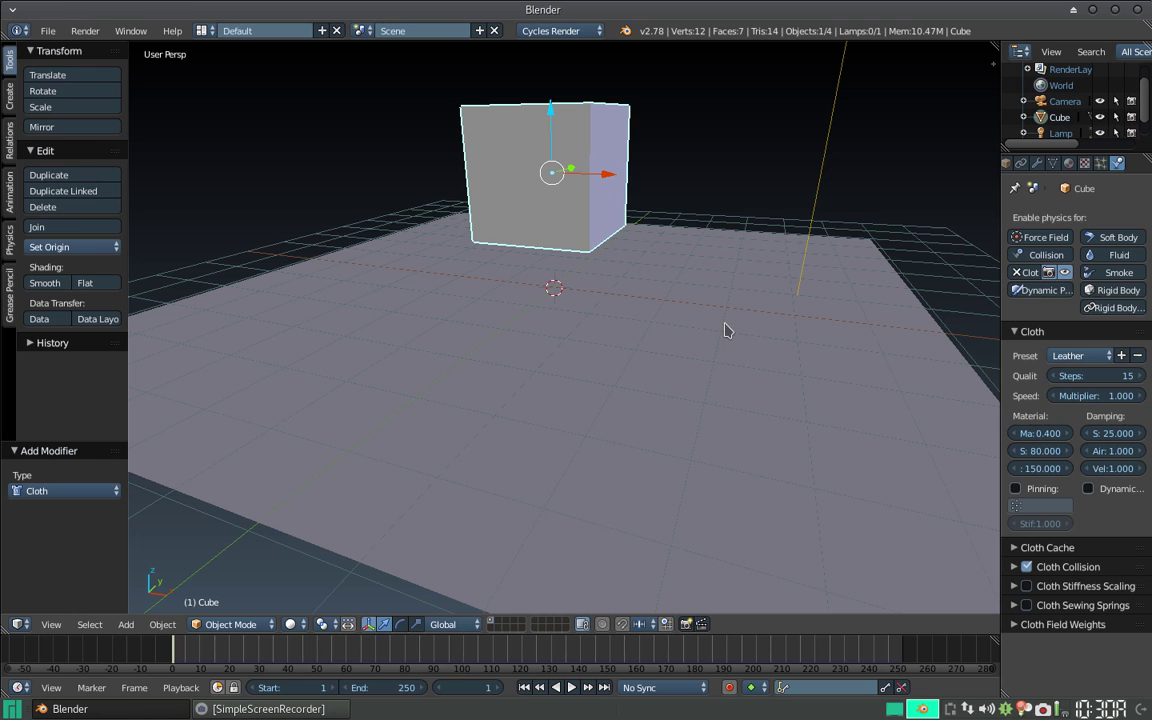
scroll(613, 277, down, 4)
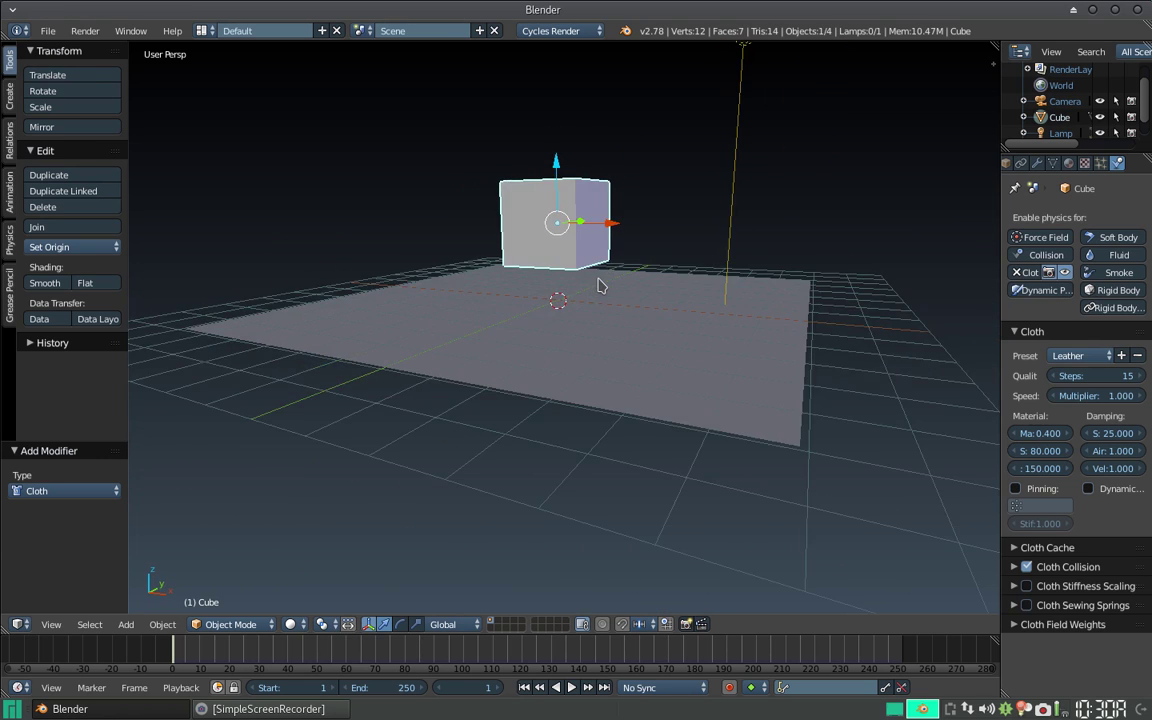
scroll(604, 278, up, 6)
scroll(590, 279, down, 2)
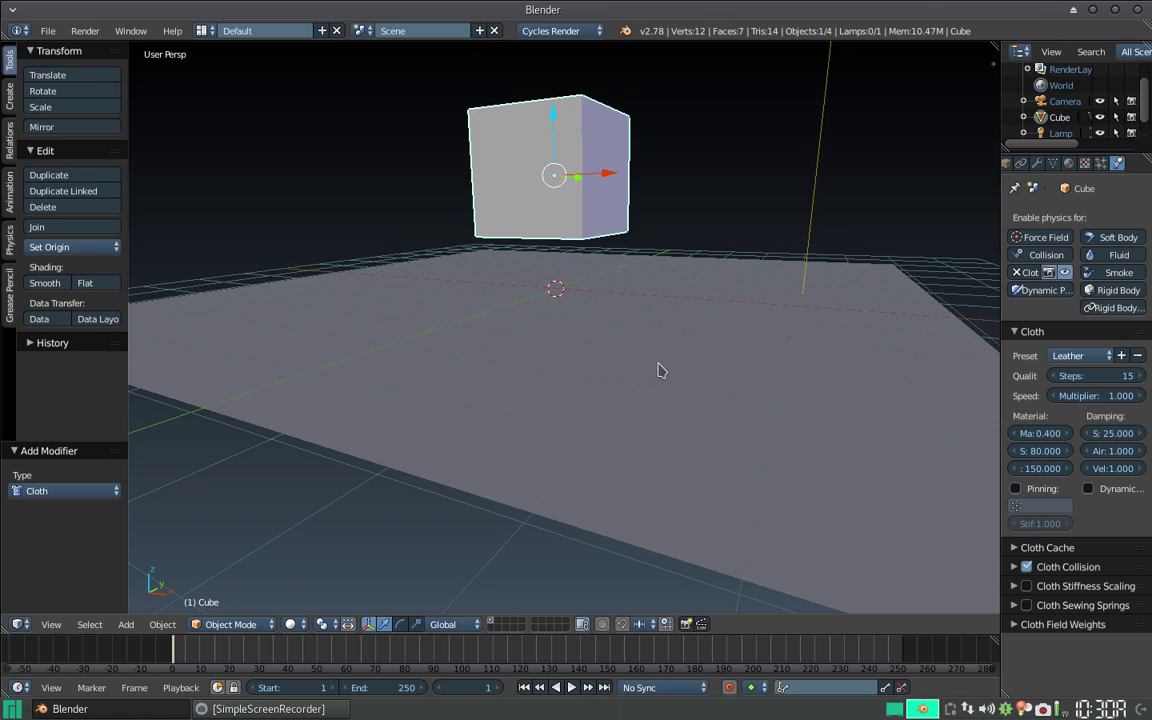
Play the simulation to watch the cube fall, then select the plane.
key(alt+a)
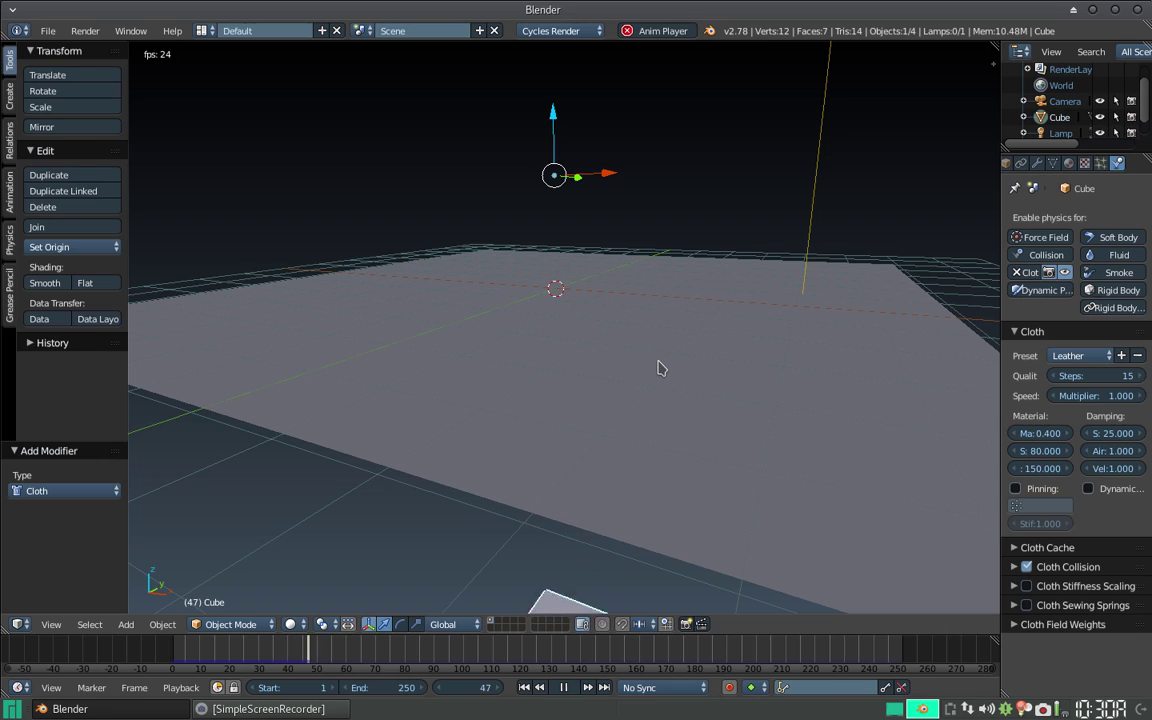
key(Escape)
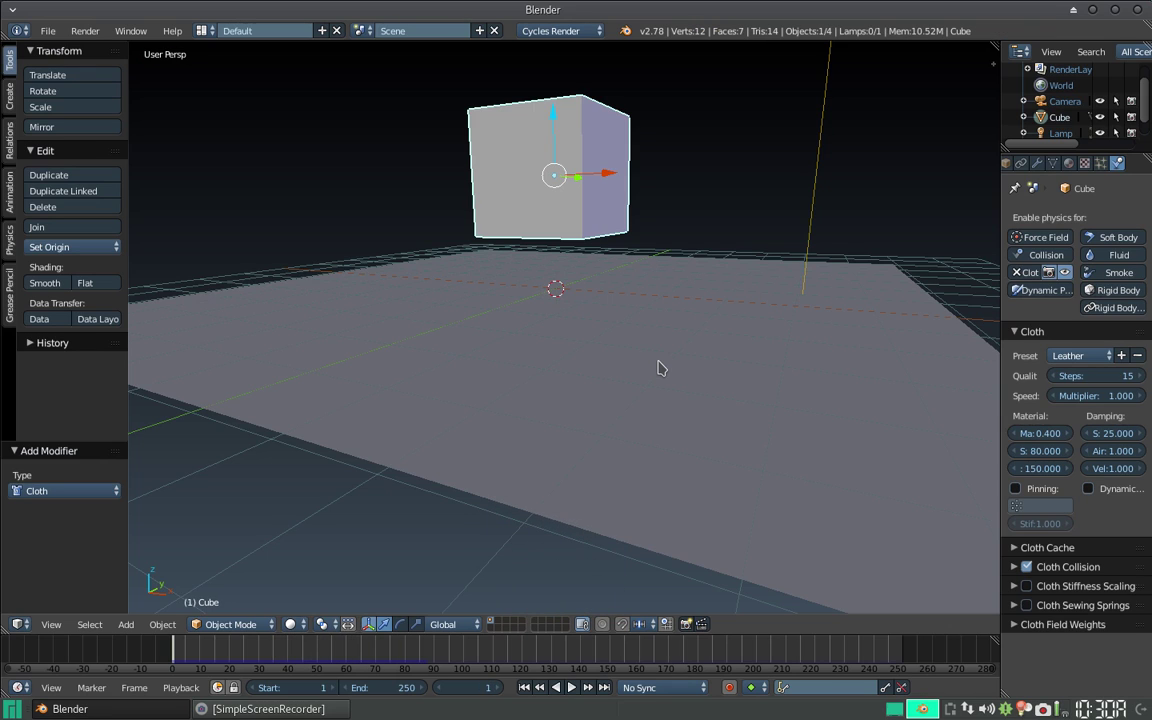
right_click(658, 368)
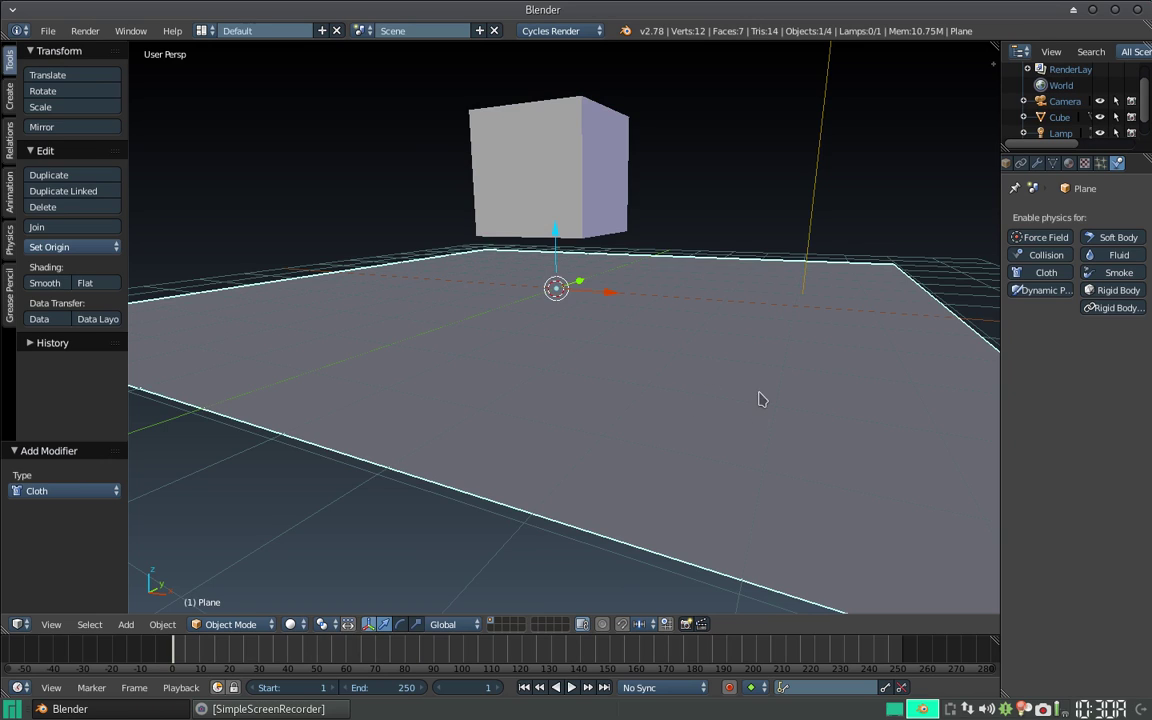
Give the plane Collision physics and play the simulation to watch the cube land.
click(1050, 256)
mouse_move(600, 420)
middle_down()
mouse_move(588, 338)
mouse_move(584, 357)
middle_up()
key(alt+a)
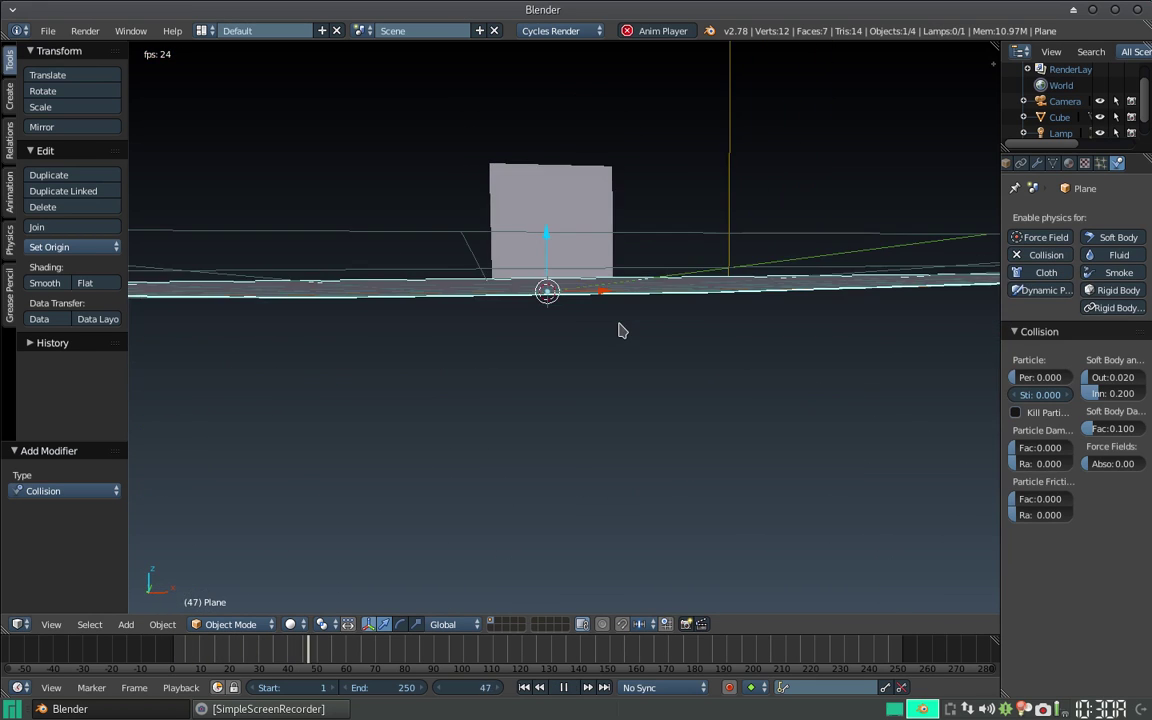
key(Escape)
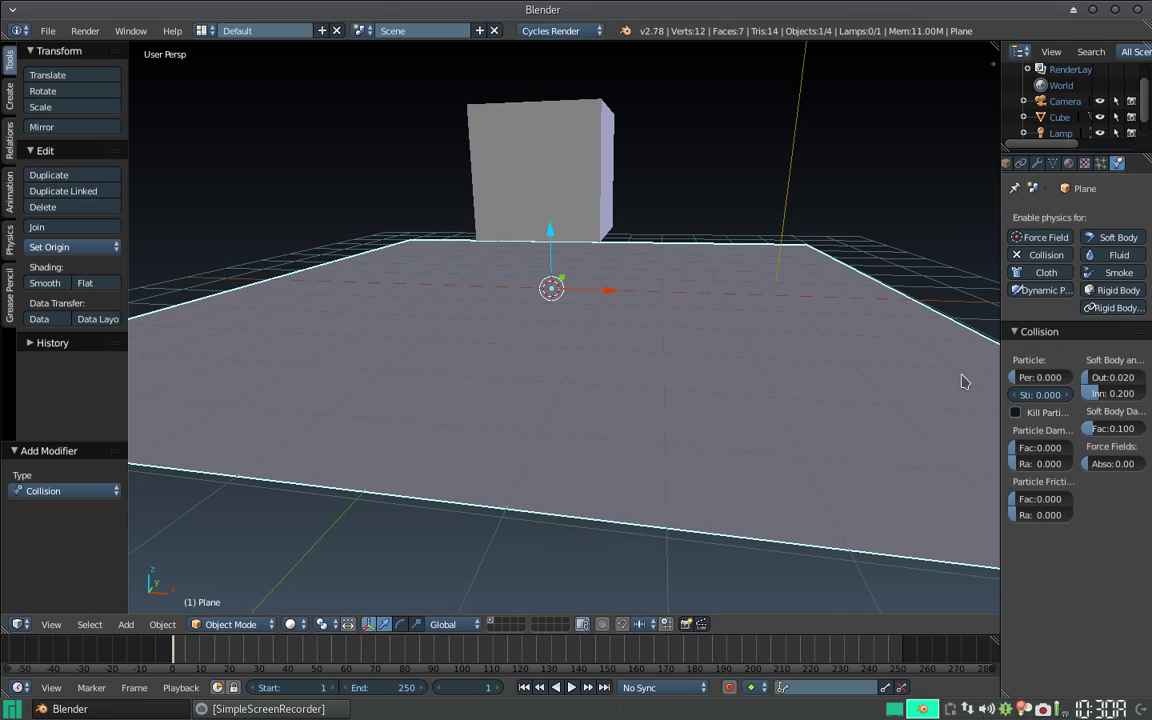
right_click(574, 196)
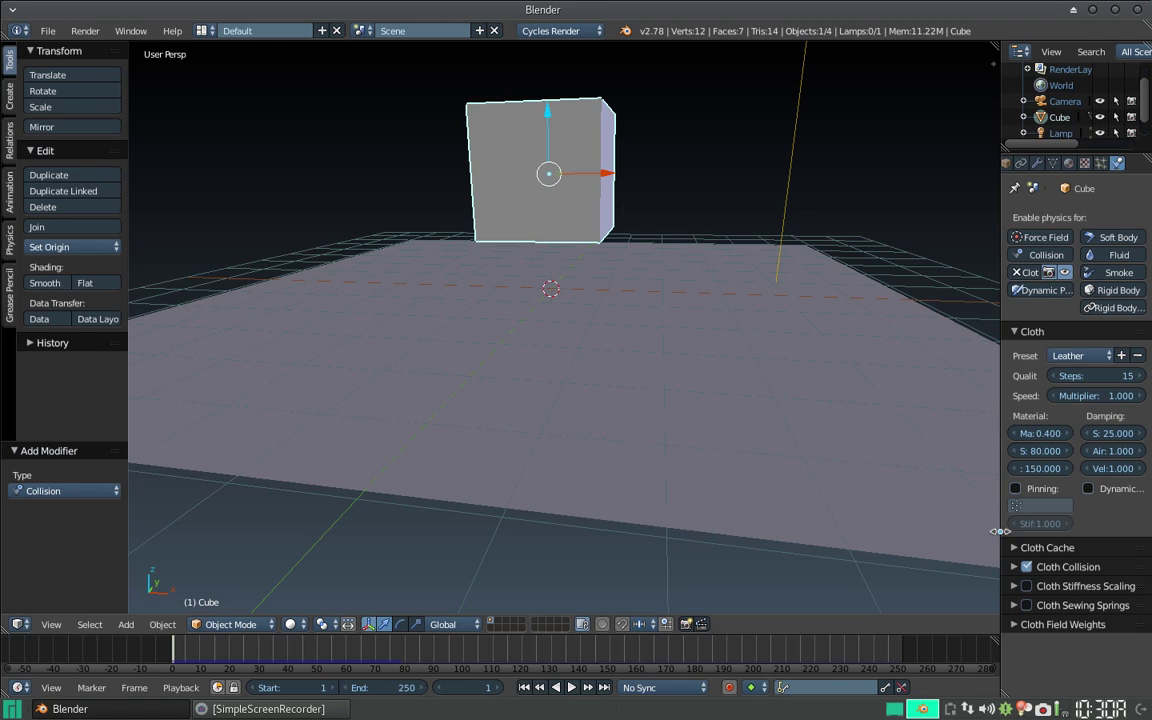
Replay the fall, widen the Properties editor, and toggle Dynamic Mesh on the cloth.
middle_drag(808, 336, 738, 316)
key(alt+a)
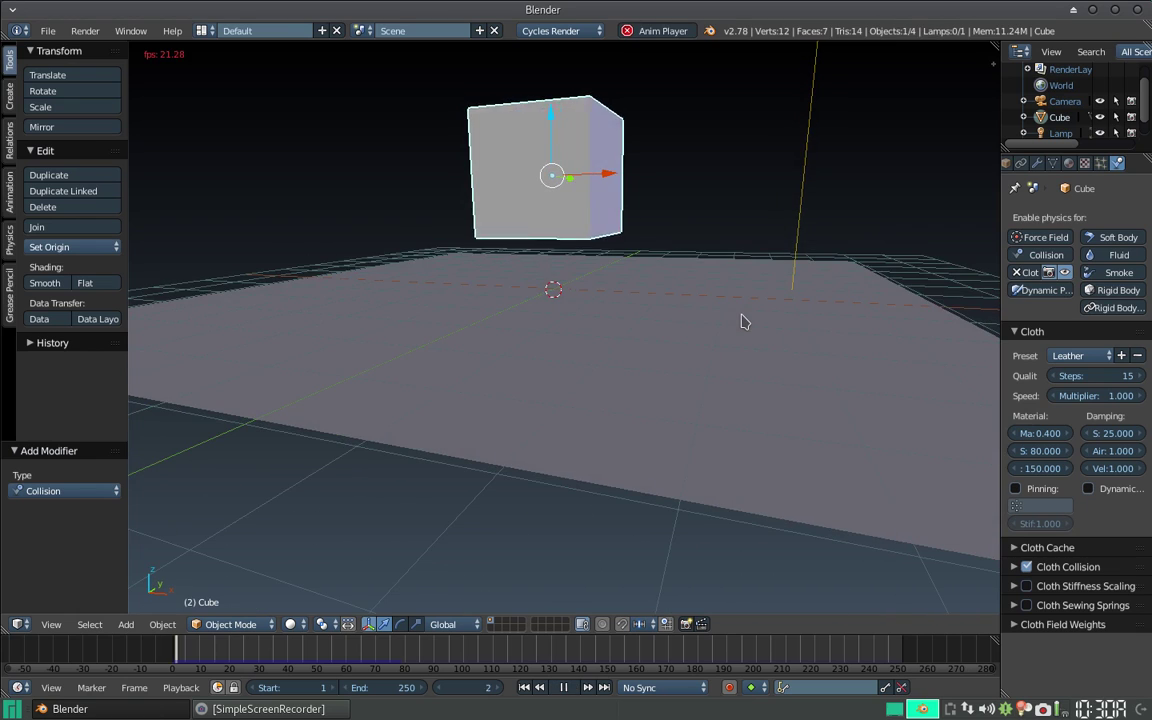
key(Escape)
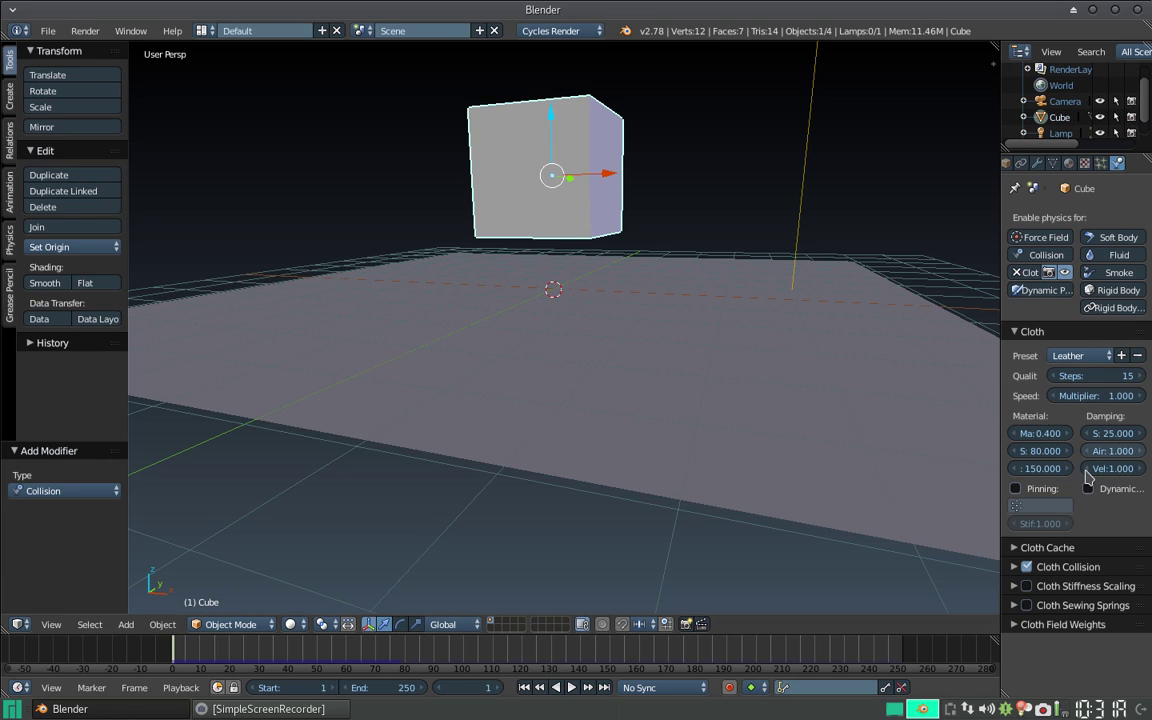
drag(1000, 553, 905, 548)
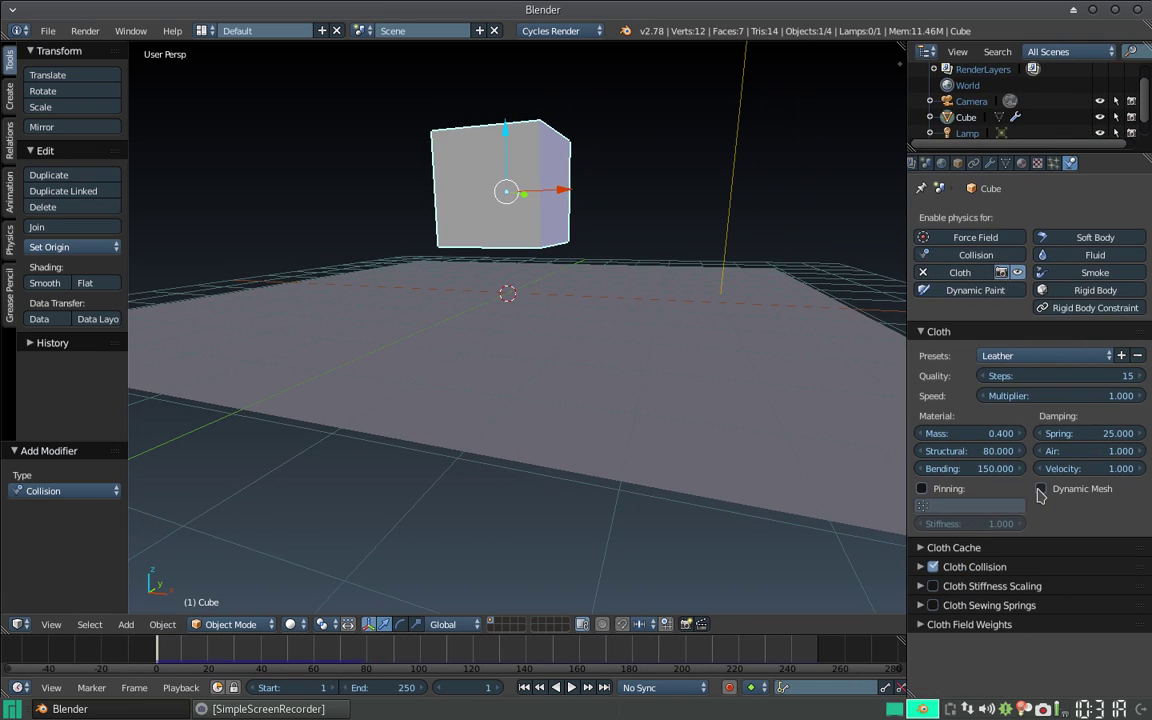
click(1041, 489)
key(alt+a)
key(Escape)
Apply the Cotton cloth preset and preview the cube's fall.
click(1018, 362)
click(955, 345)
key(alt+a)
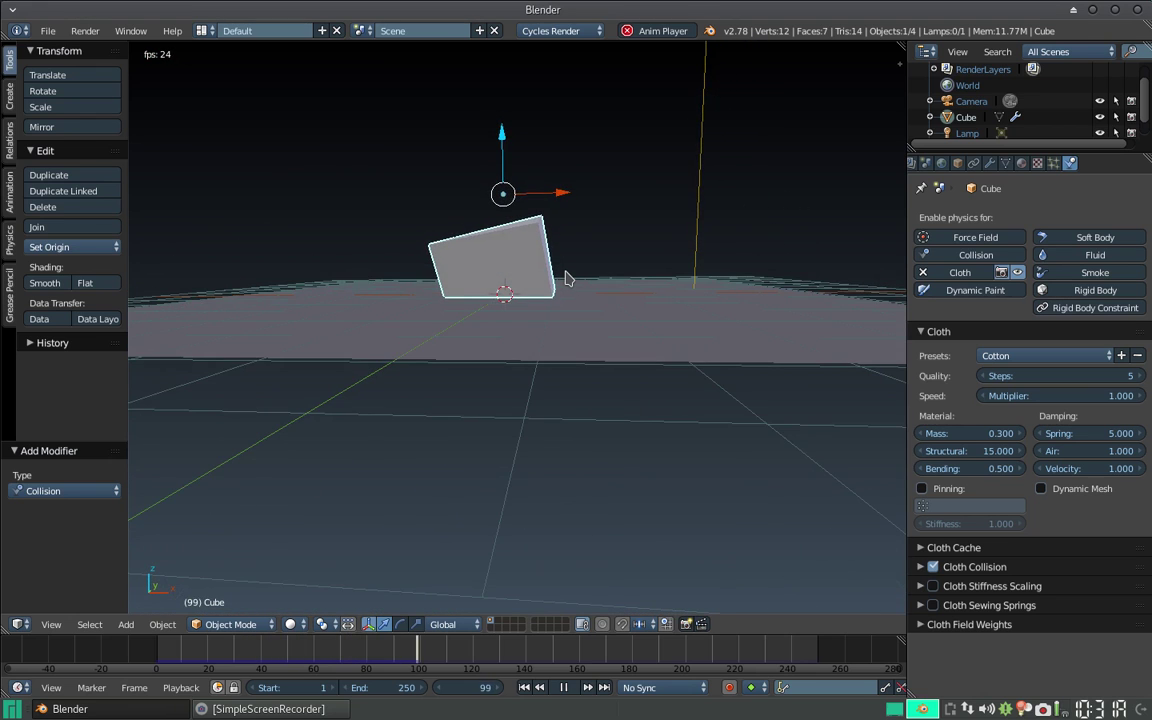
scroll(565, 278, up, 2)
scroll(567, 276, up, 3)
key(Escape)
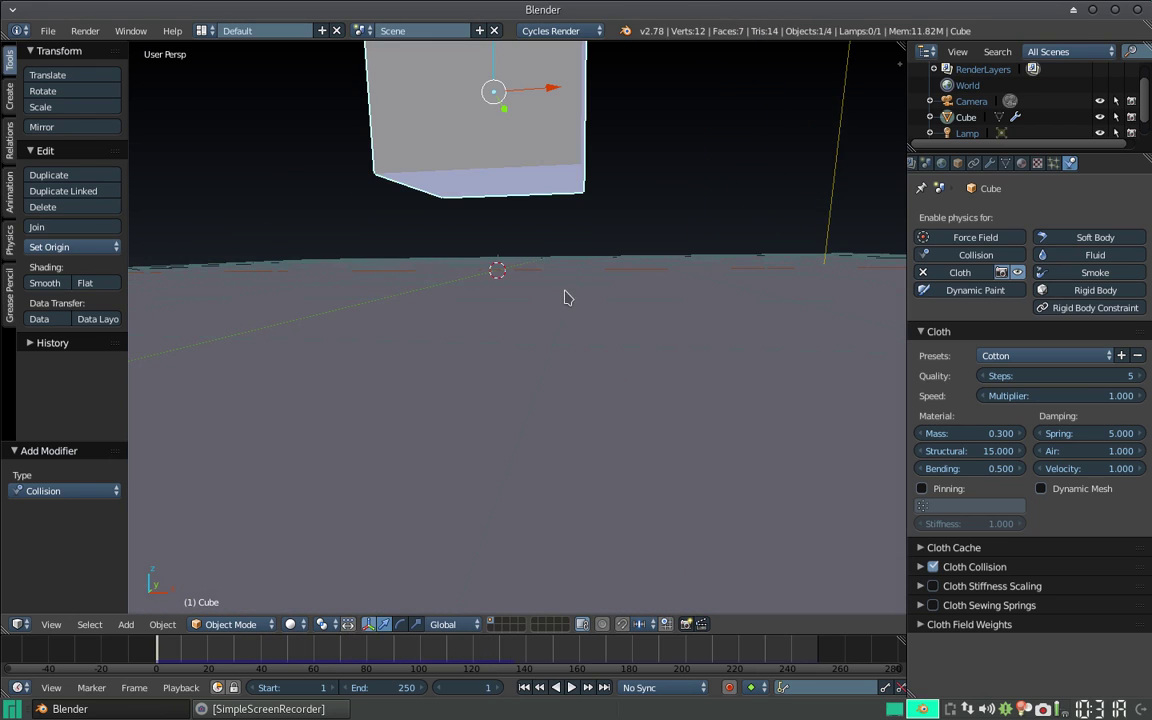
Test cloth quality Steps at 7 and 10, then set Steps back to 5.
mouse_move(565, 330)
middle_down()
mouse_move(547, 368)
mouse_move(560, 393)
middle_up()
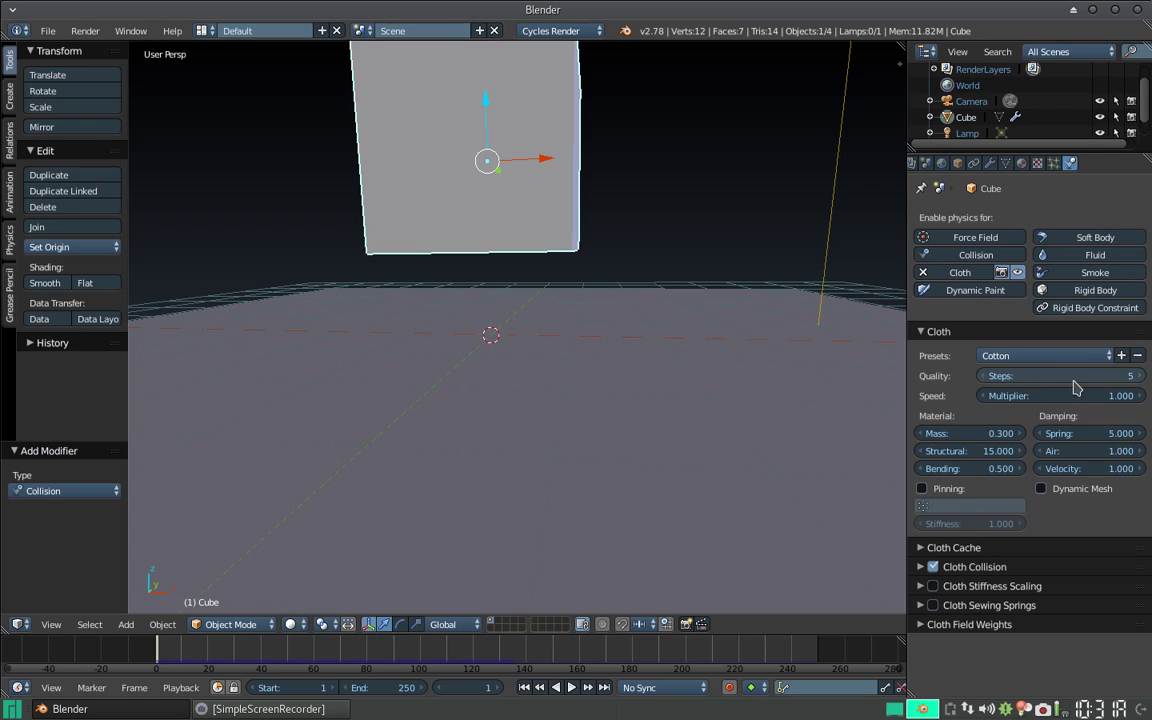
drag(1067, 378, 1131, 376)
key(alt+a)
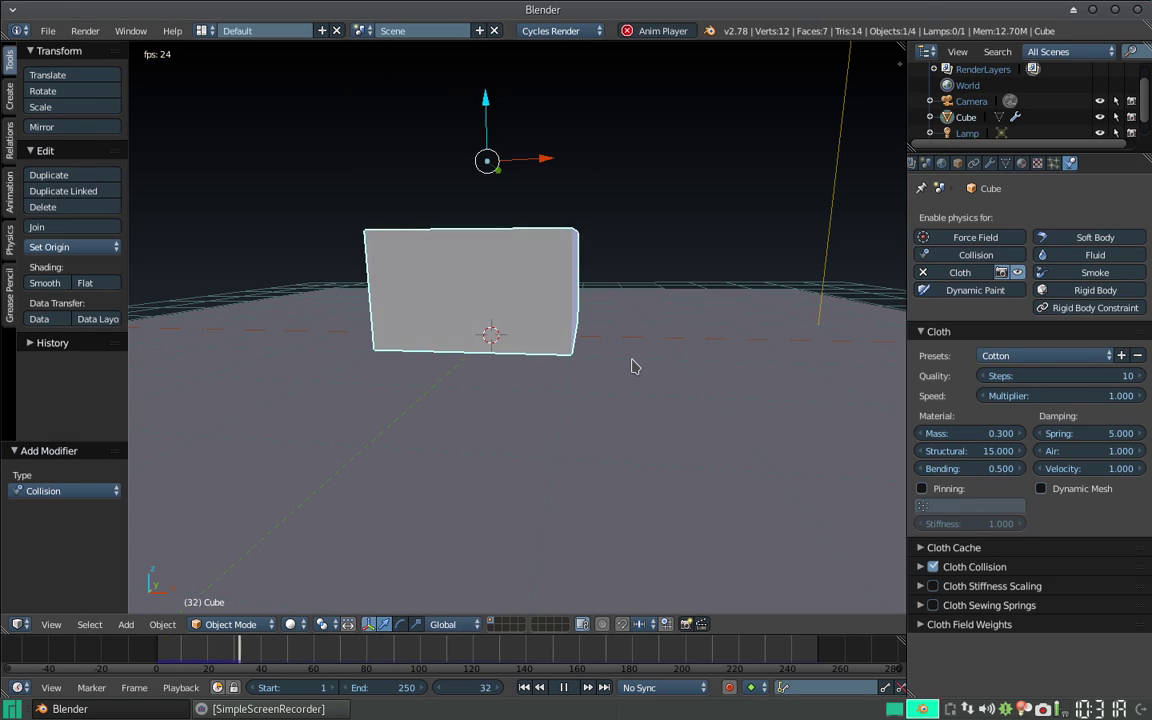
key(Escape)
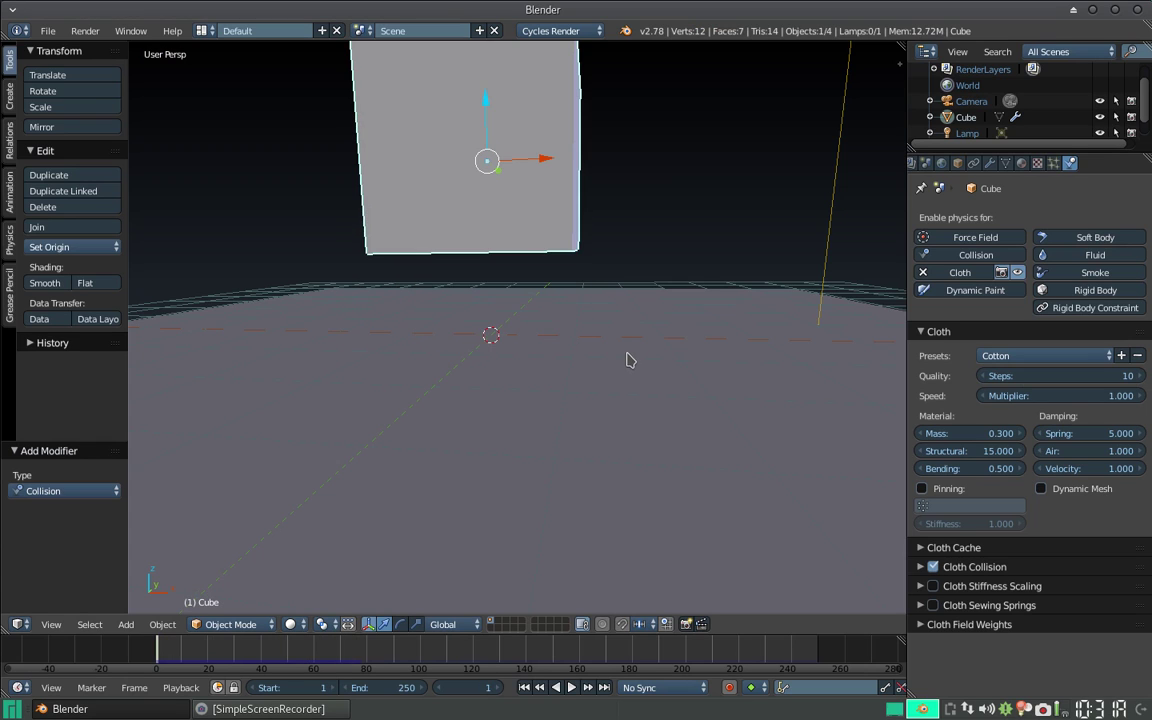
mouse_move(577, 266)
middle_down()
mouse_move(576, 300)
mouse_move(527, 357)
middle_up()
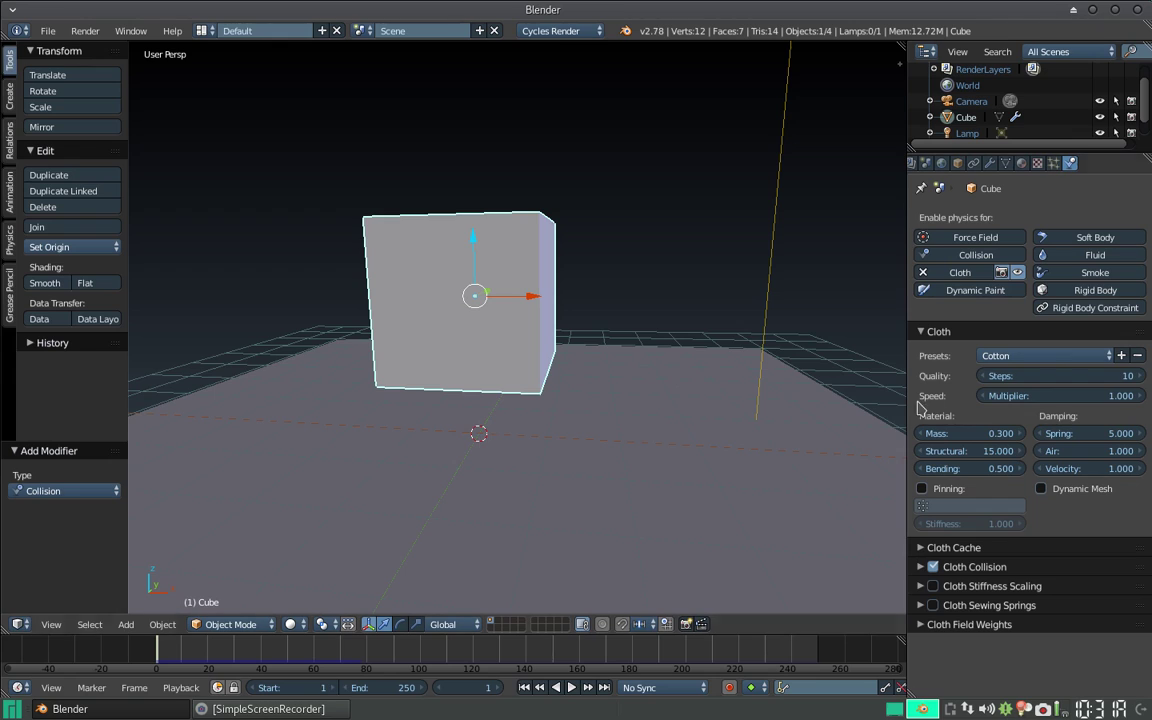
drag(987, 383, 960, 383)
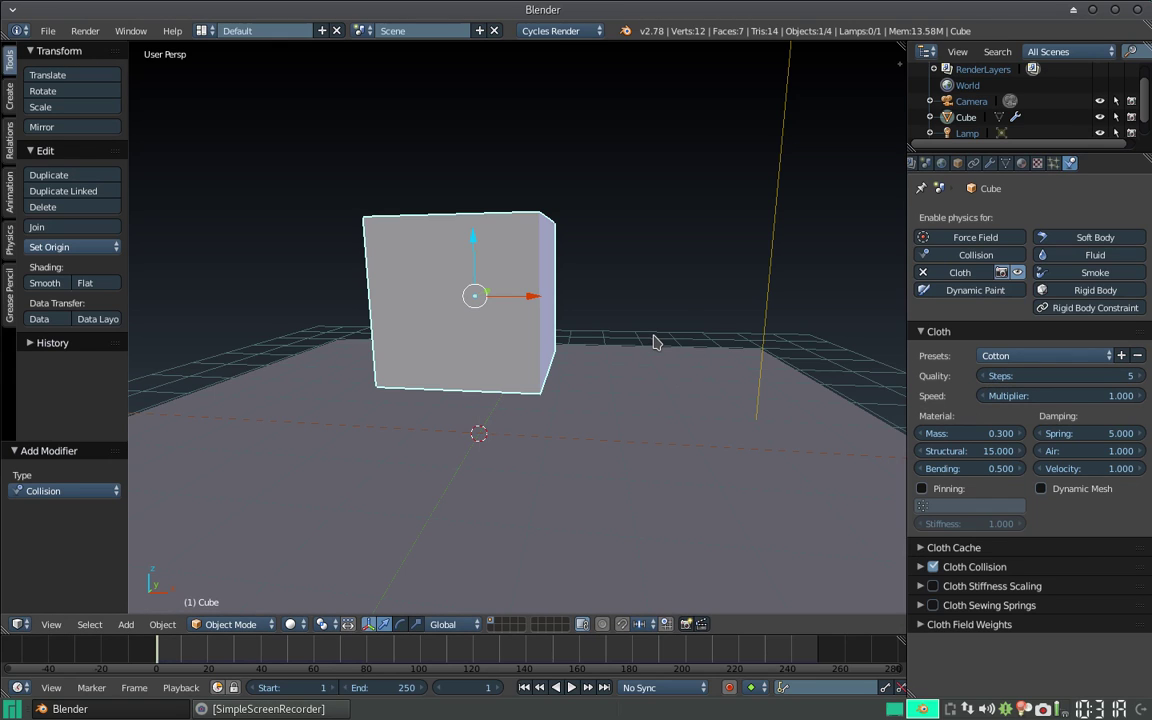
key(ctrl+h)
Subdivide the cube's mesh with 2 cuts per edge in Edit Mode.
key(Tab)
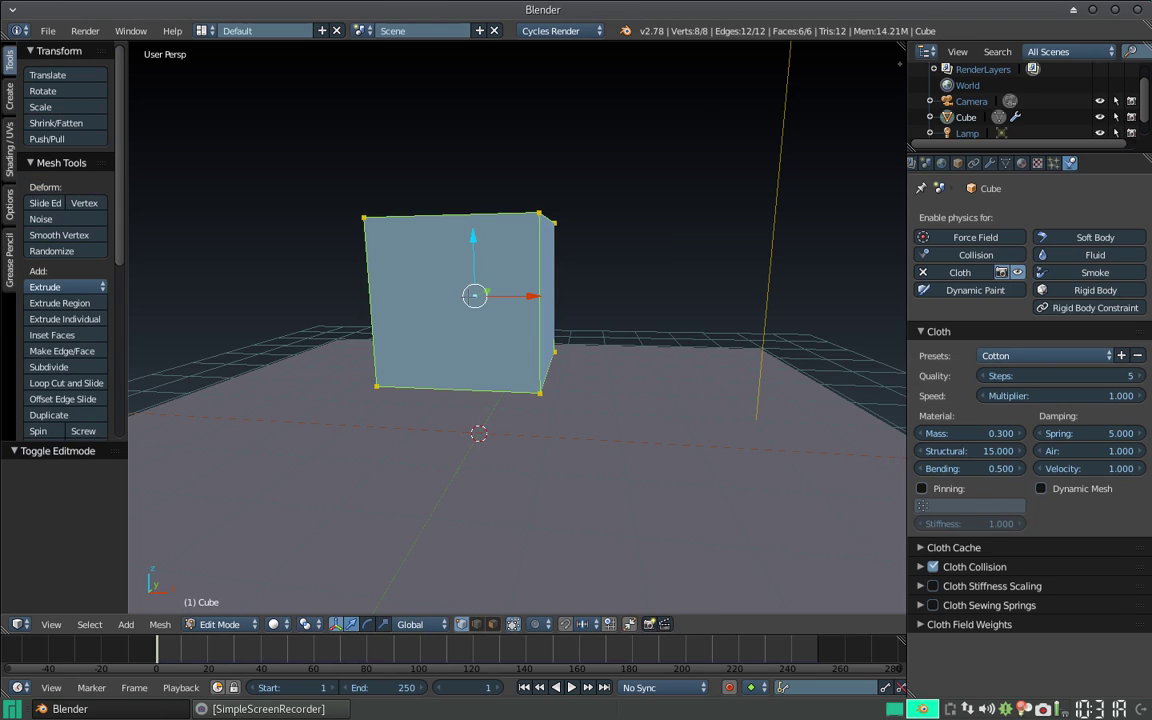
key(w)
key(Return)
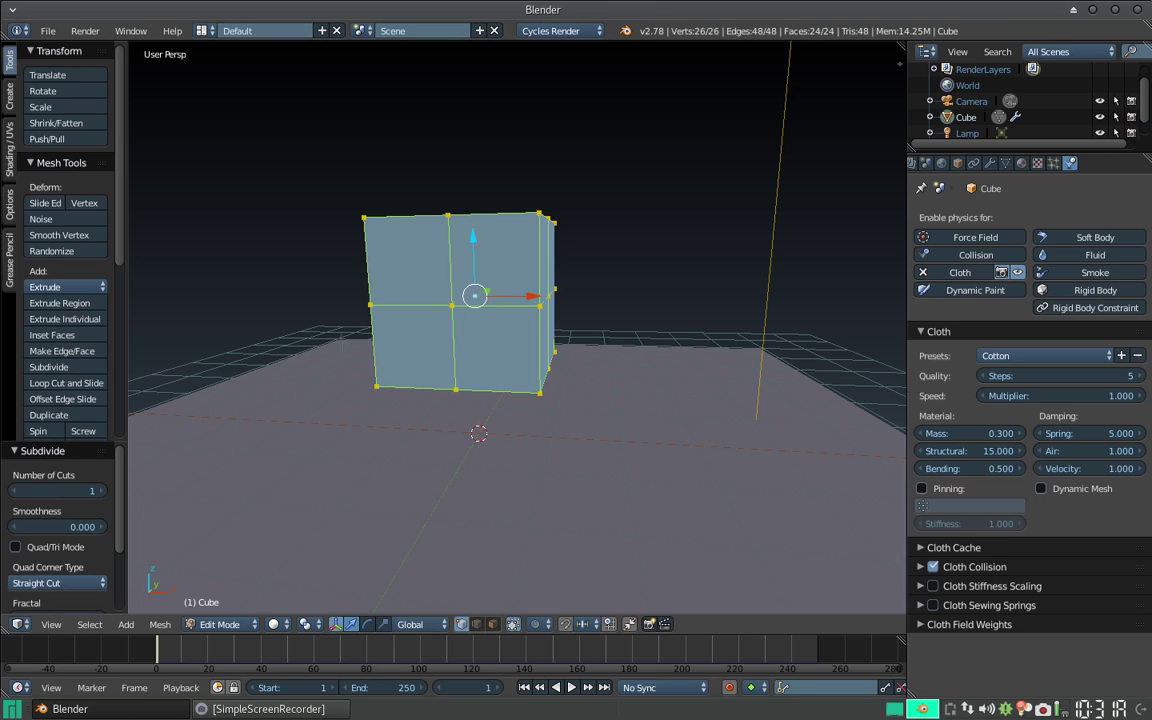
click(102, 491)
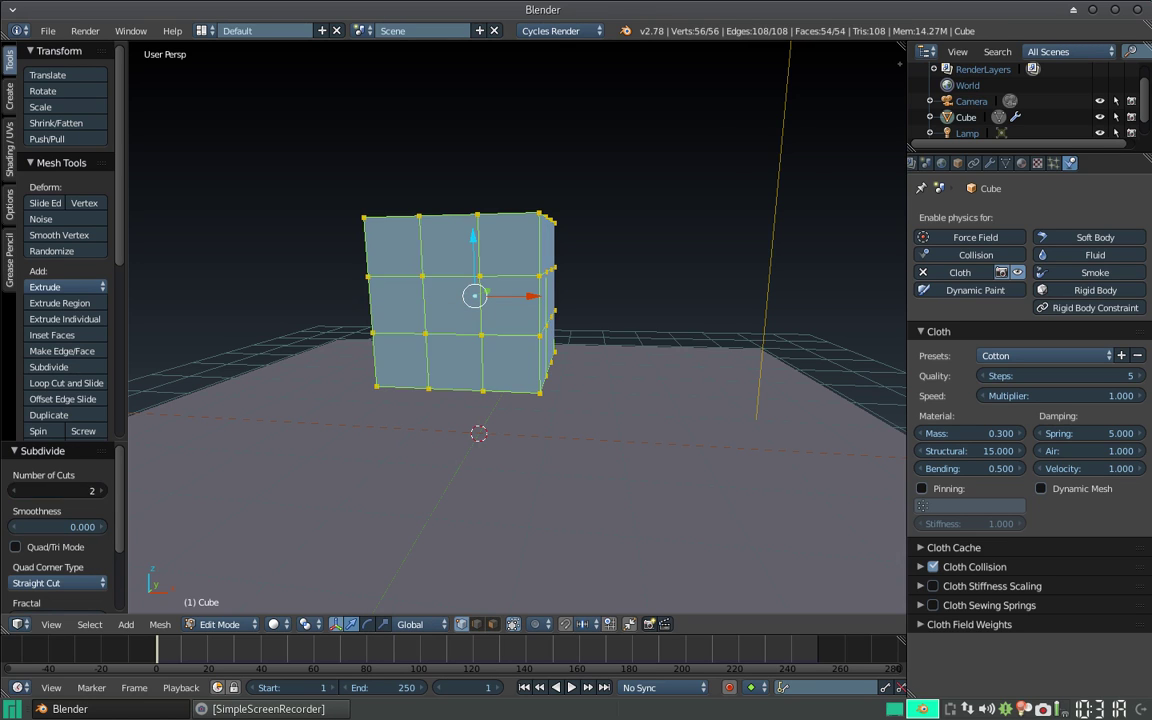
click(102, 491)
click(102, 491)
click(102, 491)
key(Tab)
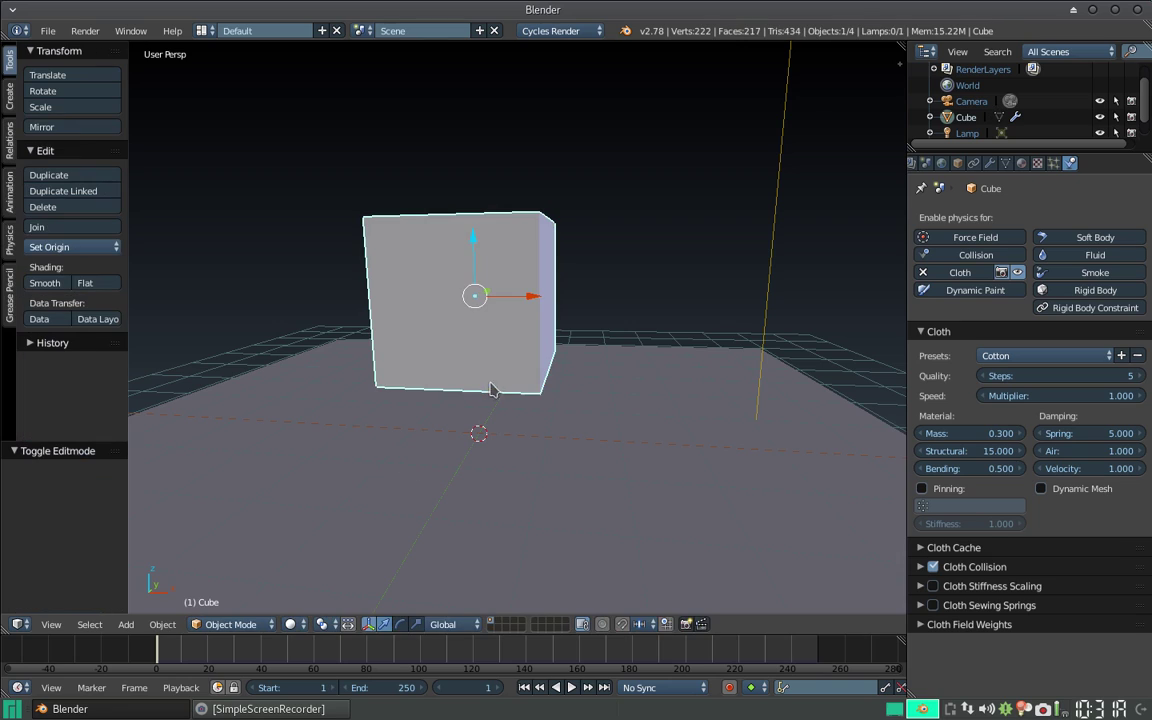
click(960, 356)
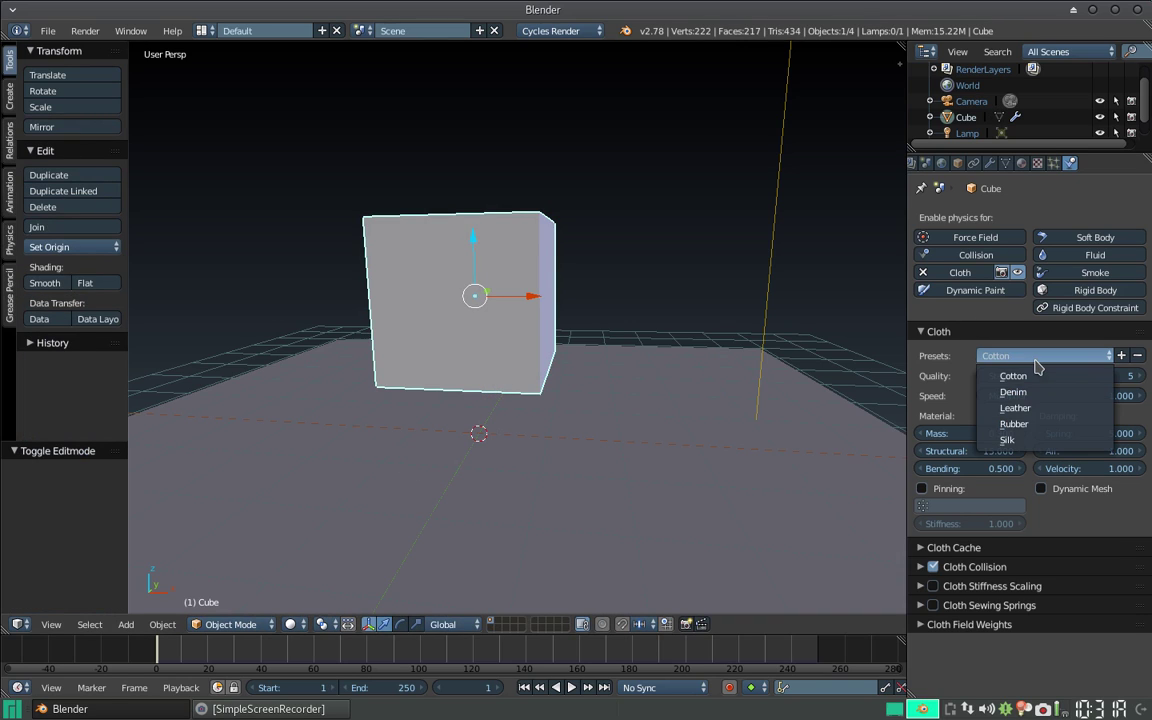
click(1015, 408)
key(alt+a)
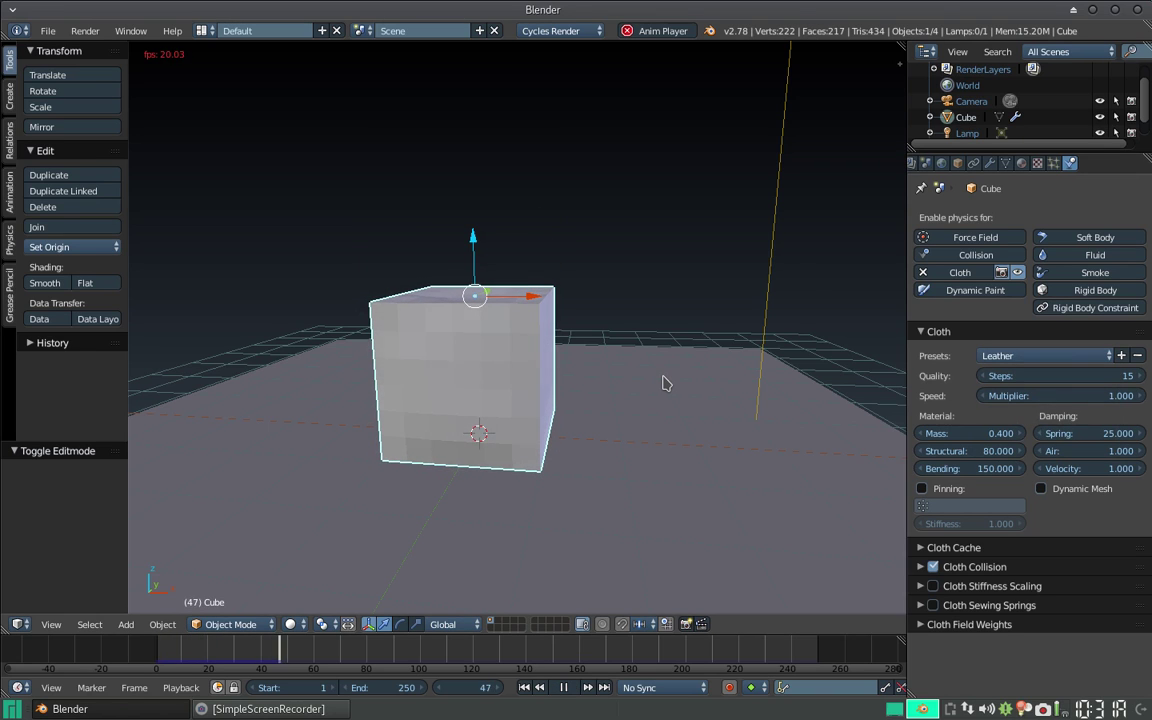
key(Escape)
click(1015, 356)
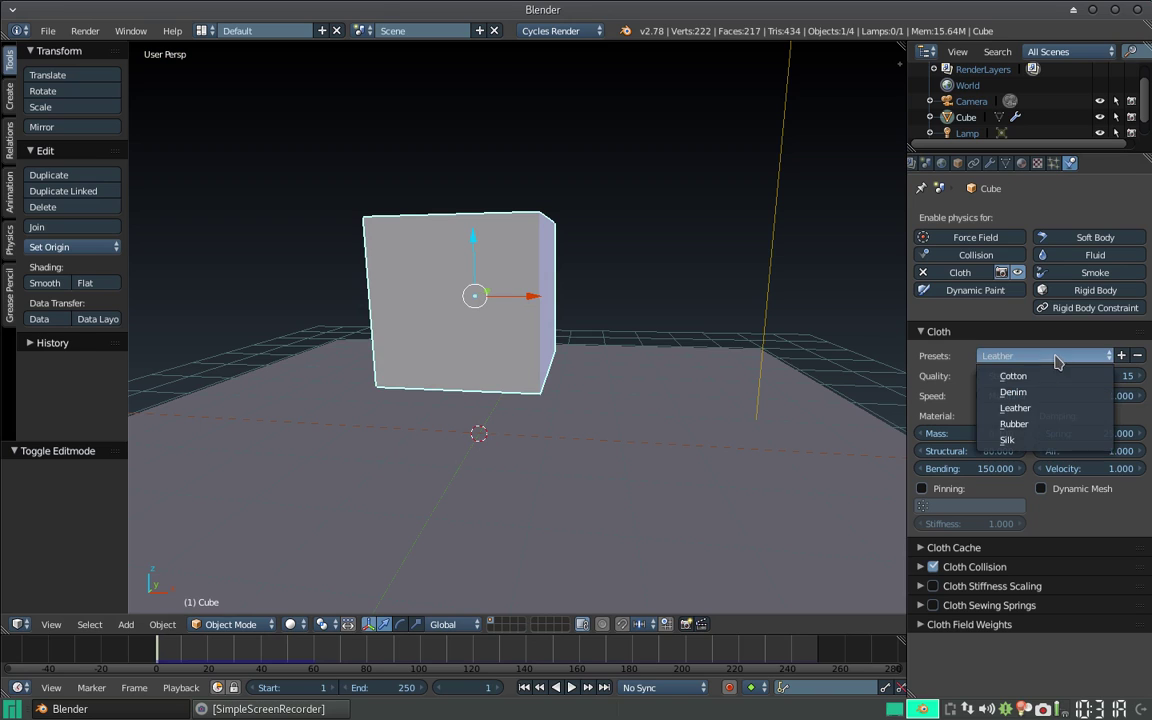
click(1045, 369)
key(alt+a)
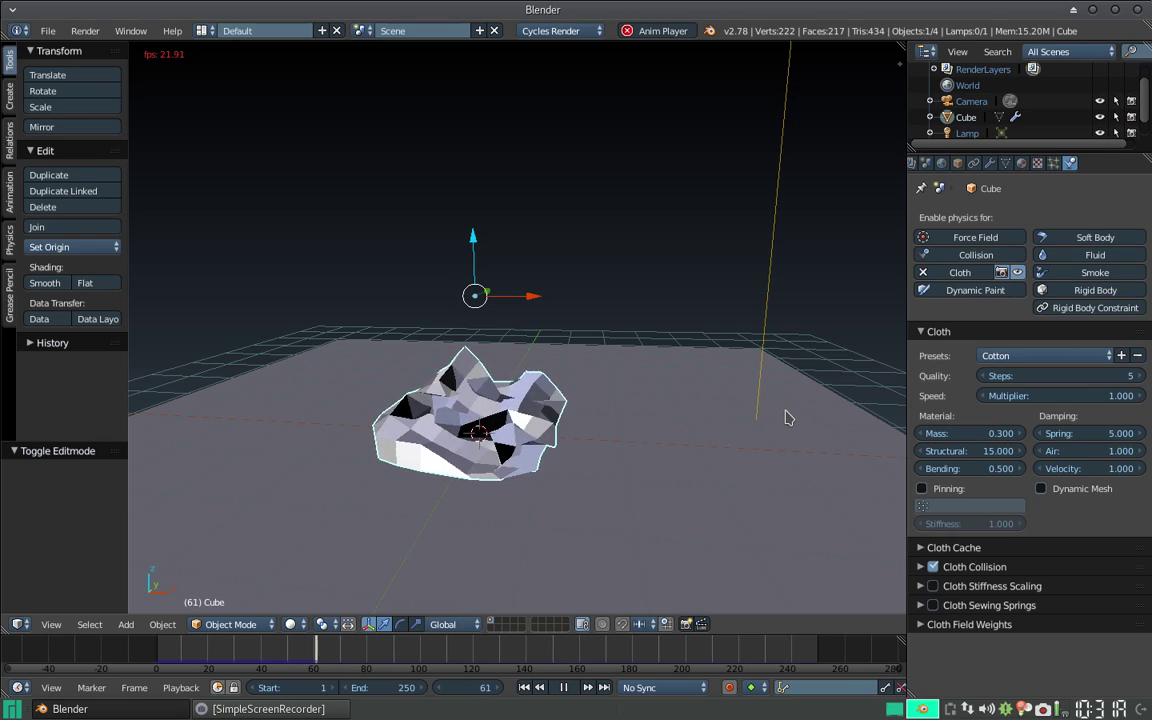
key(Escape)
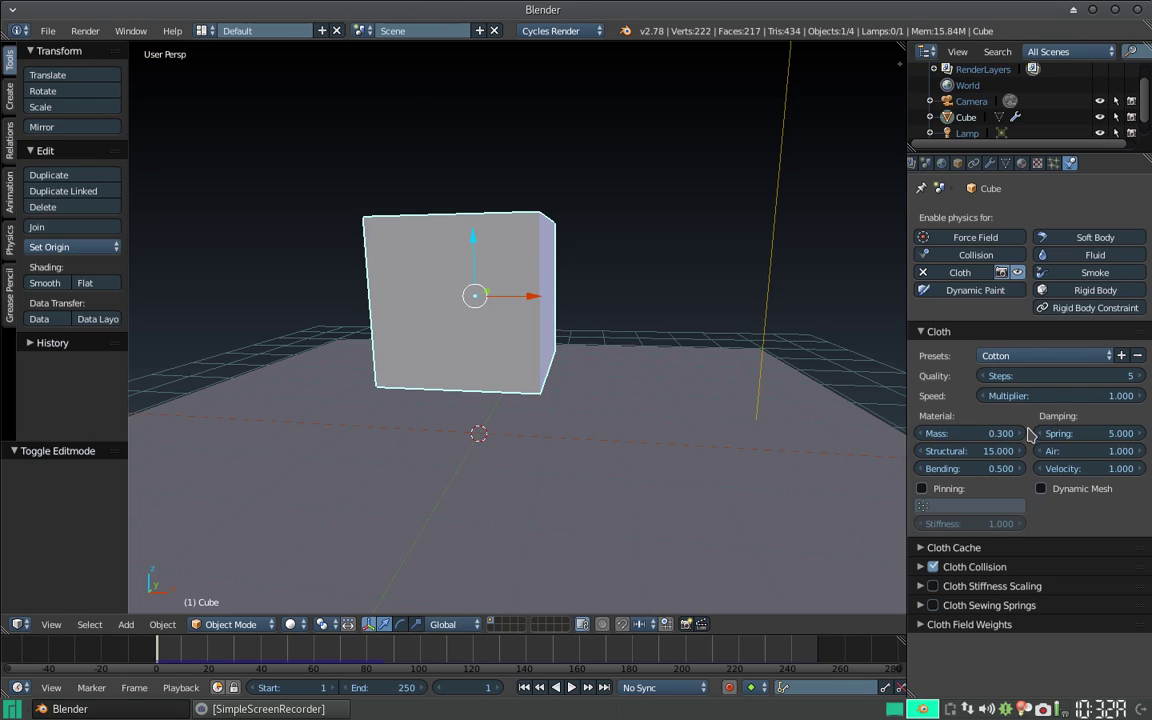
Set cloth mass to 0.8, then 1.0, and preview the simulation.
click(970, 433)
text(0.8)
key(Return)
drag(970, 433, 1000, 433)
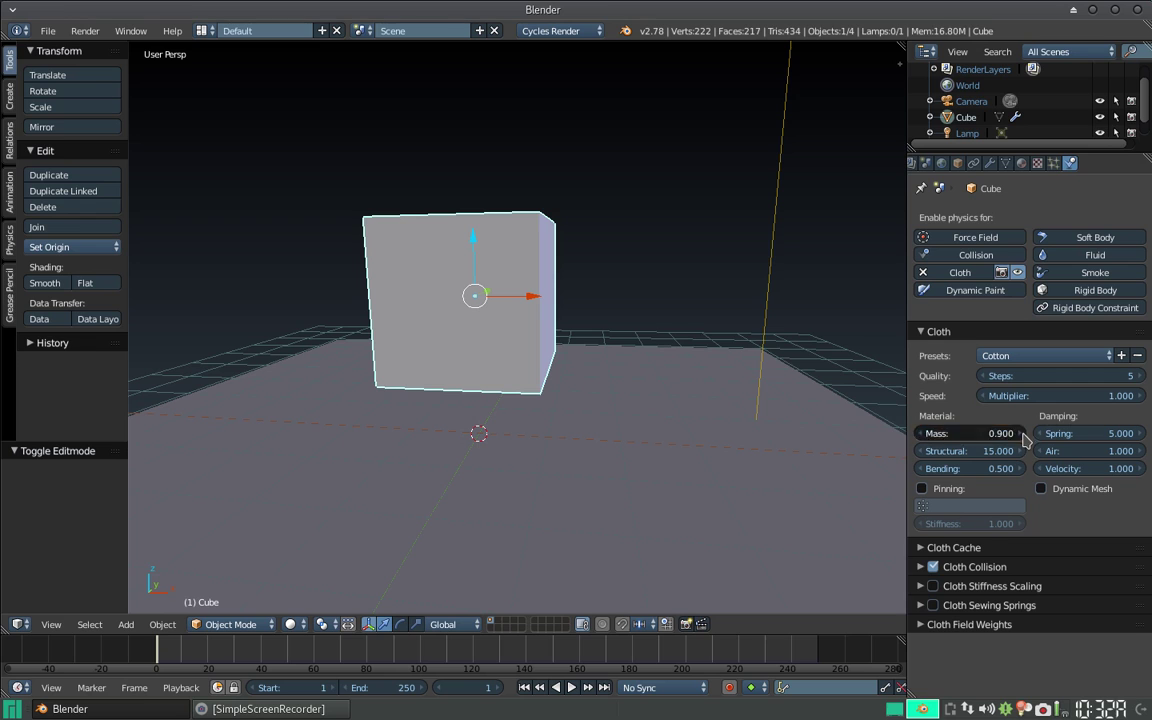
key(alt+a)
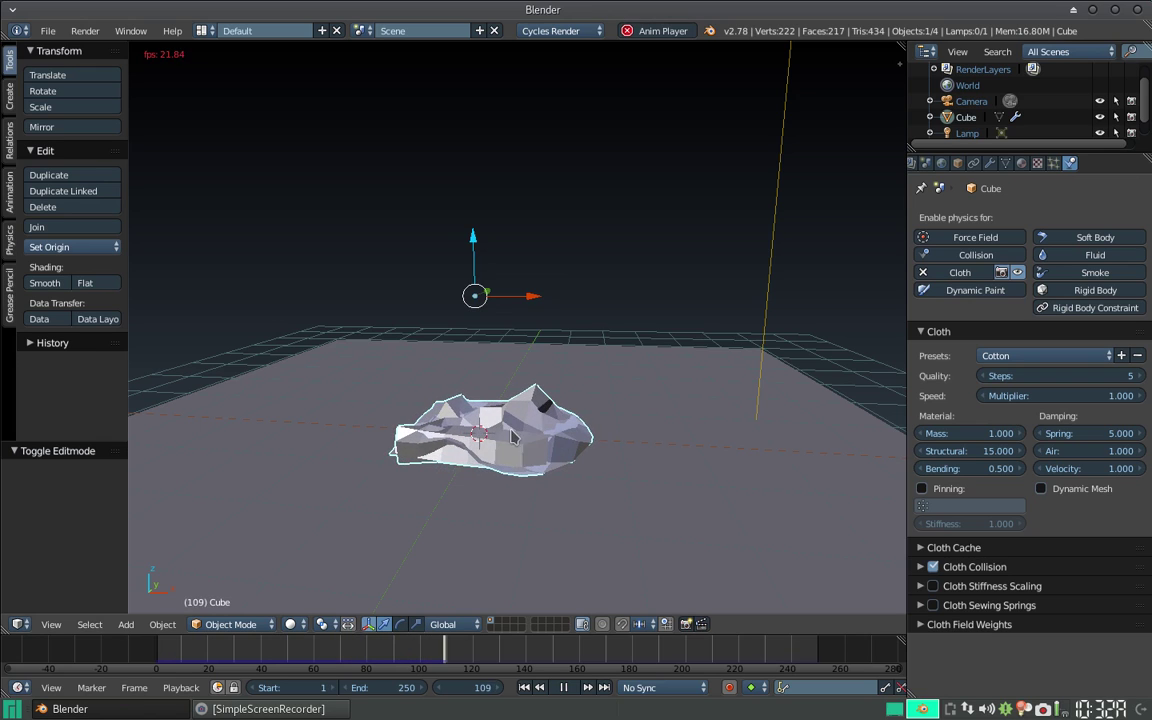
key(Escape)
Set cloth mass to 10 and preview the heavier cube collapsing.
click(958, 441)
text(10)
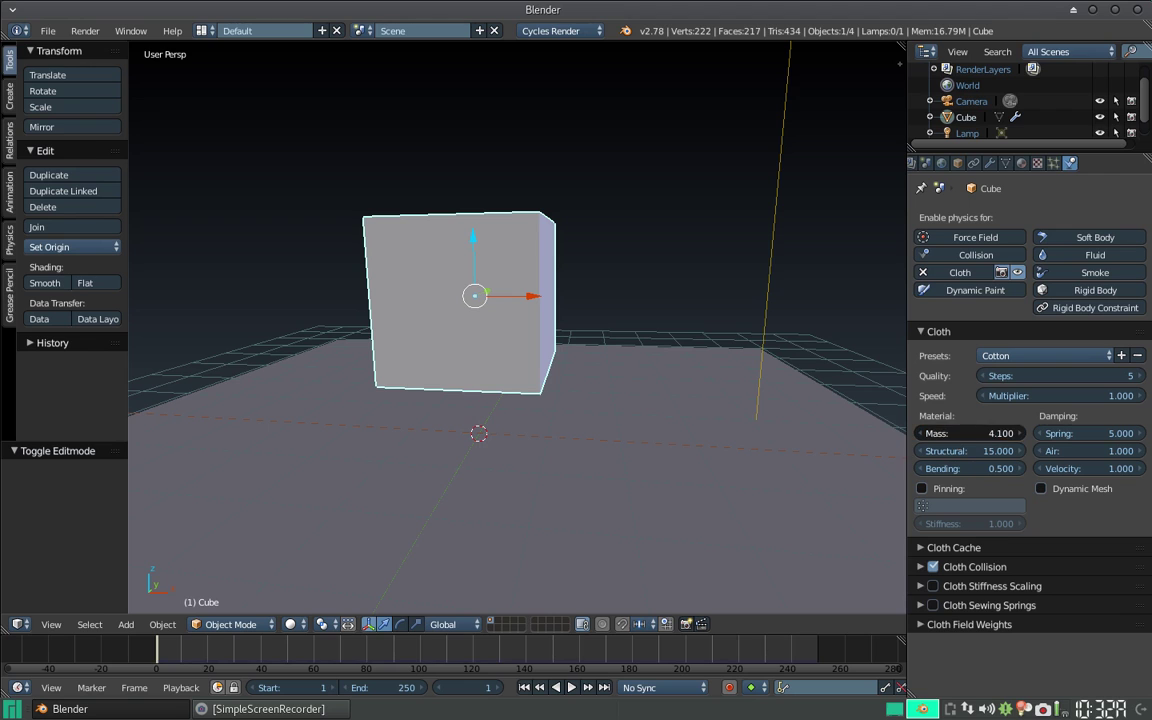
key(Return)
key(alt+a)
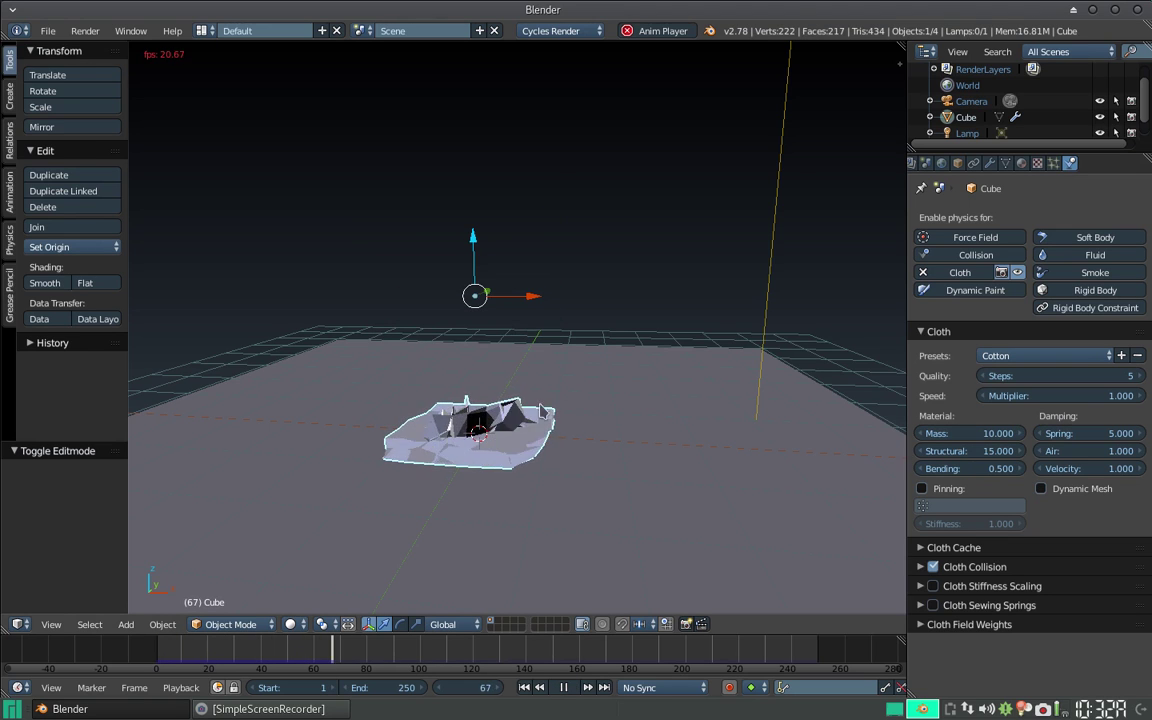
key(Escape)
Reset cloth mass to 1, set air damping to 10, and preview the simulation.
click(943, 433)
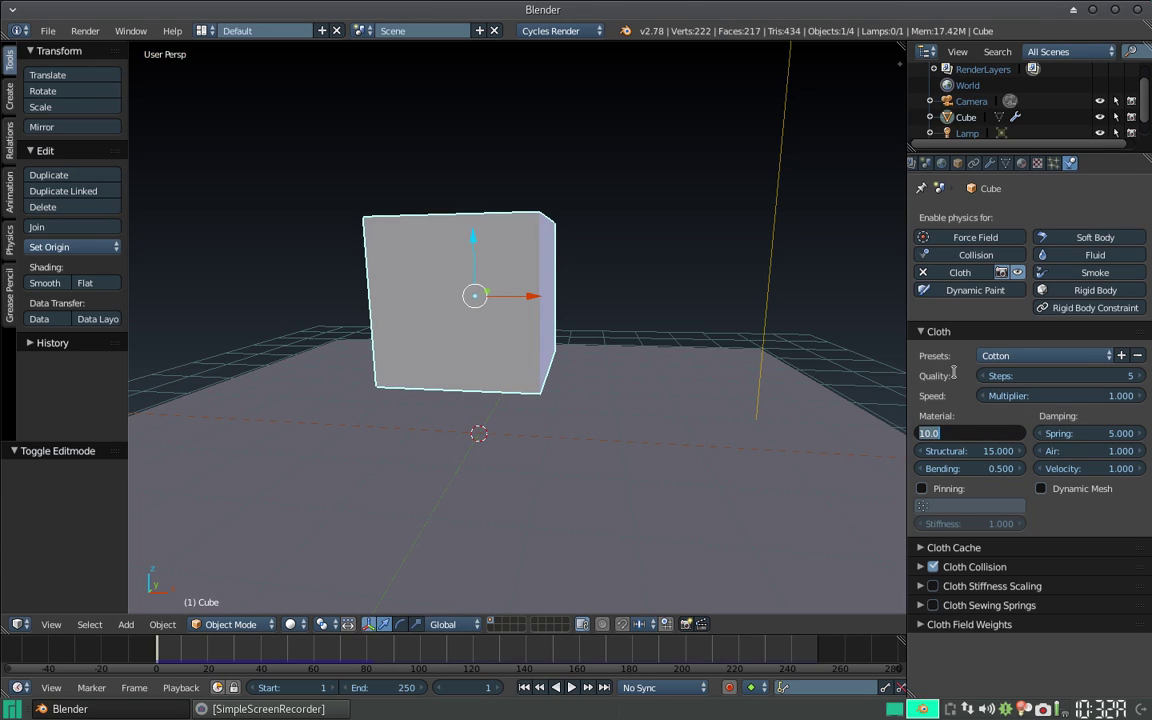
text(1)
key(Return)
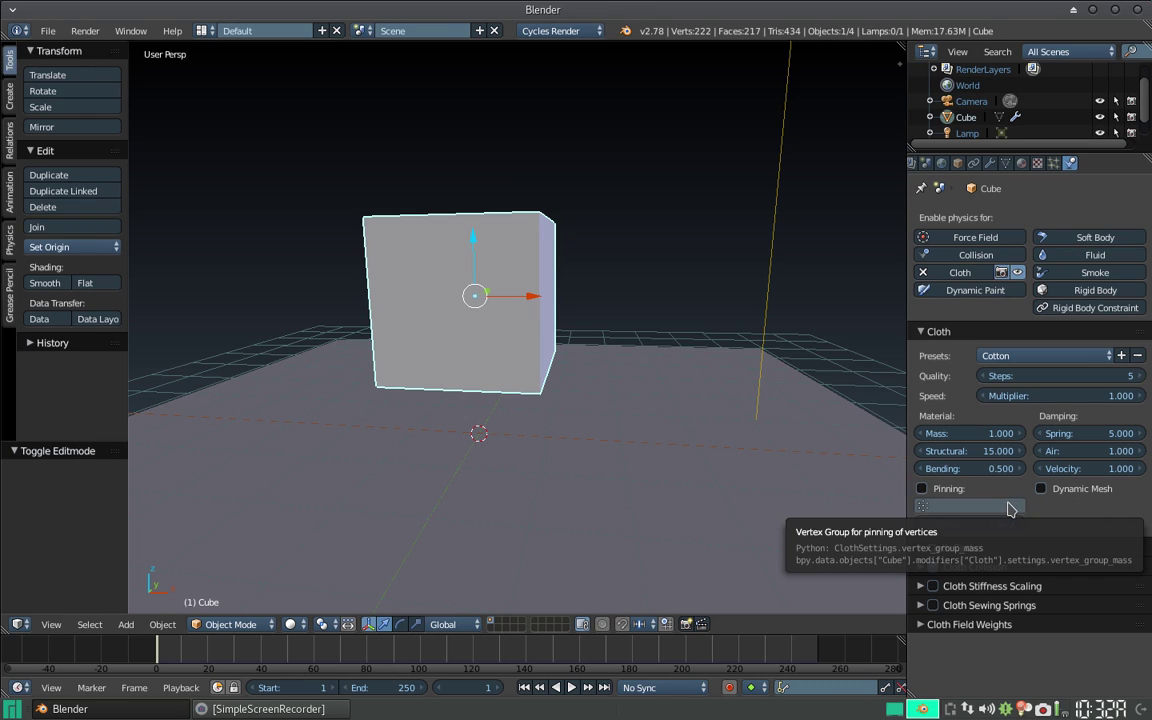
click(1075, 451)
text(7.400)
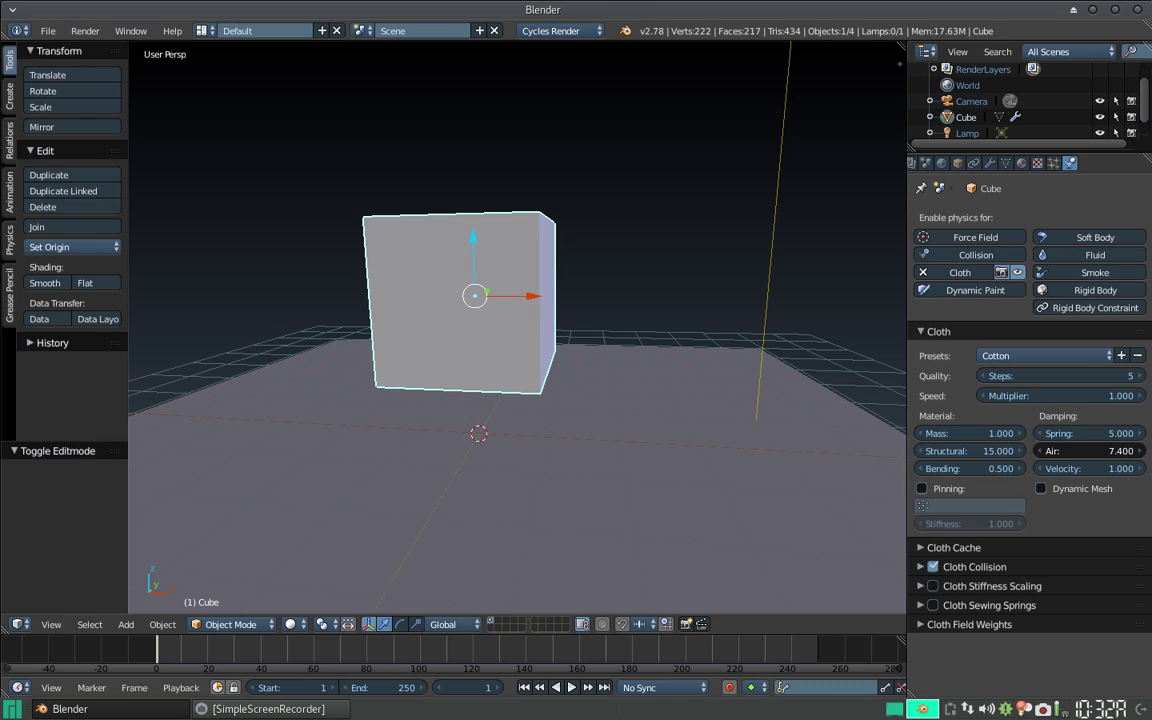
text(10)
key(Return)
key(alt+a)
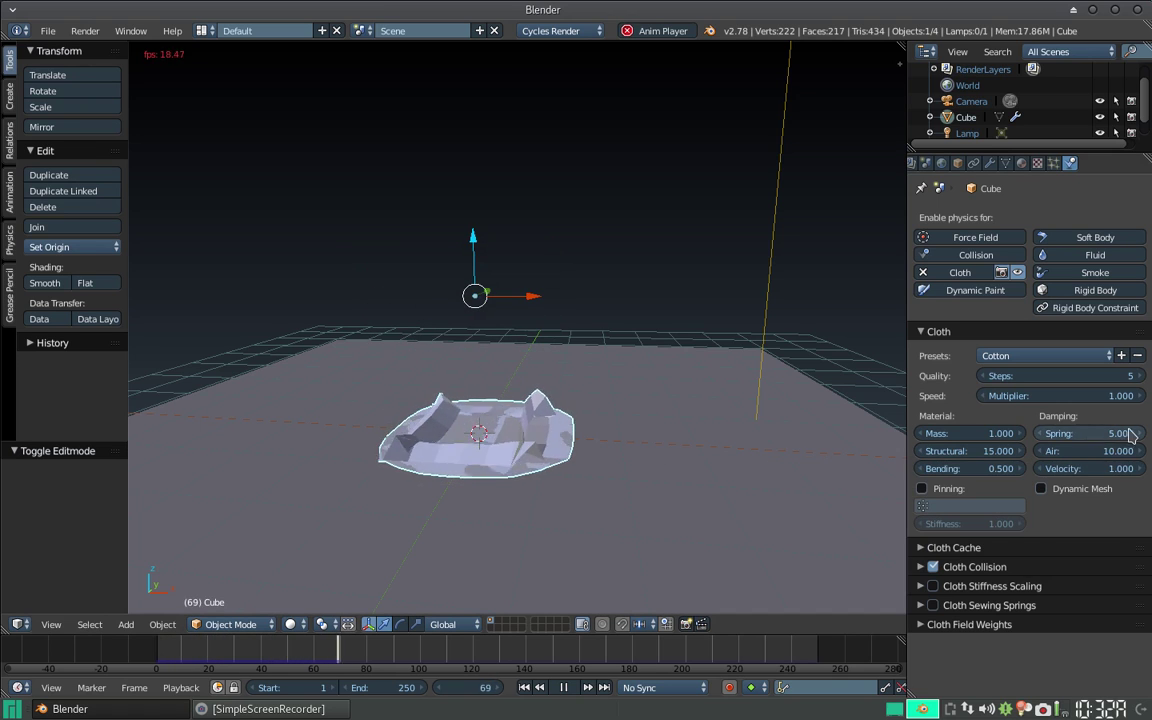
key(Escape)
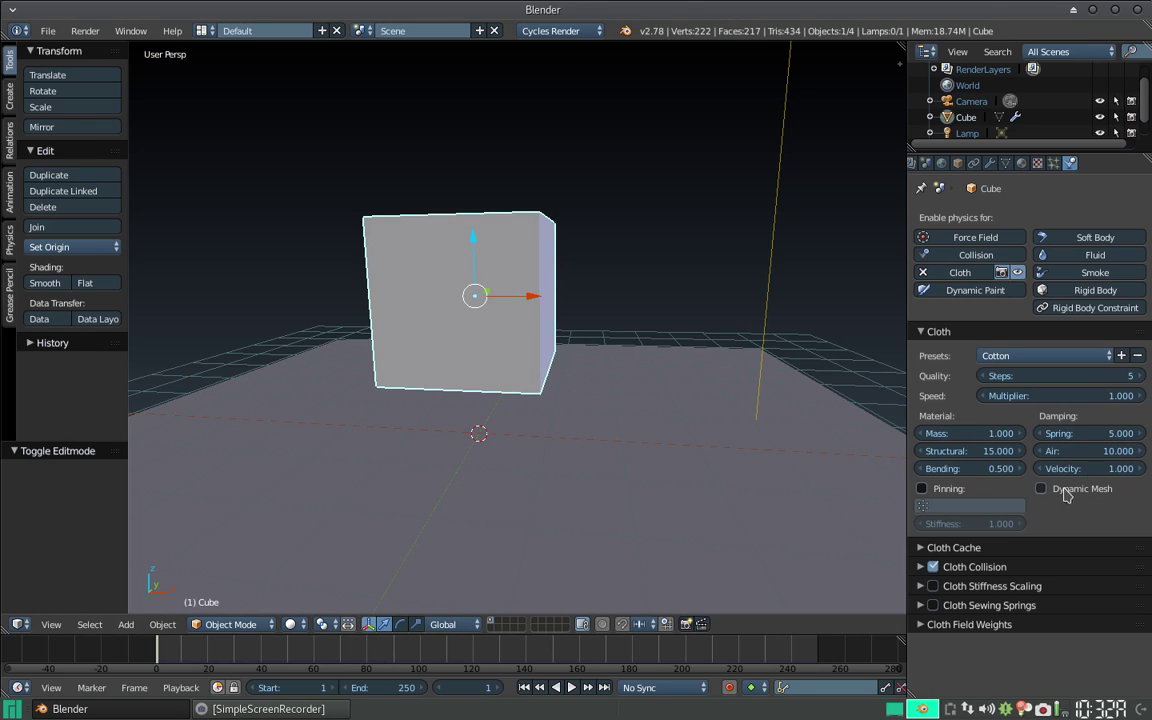
Try velocity damping at 0 and then 0.4, previewing the simulation.
click(1087, 471)
click(1064, 472)
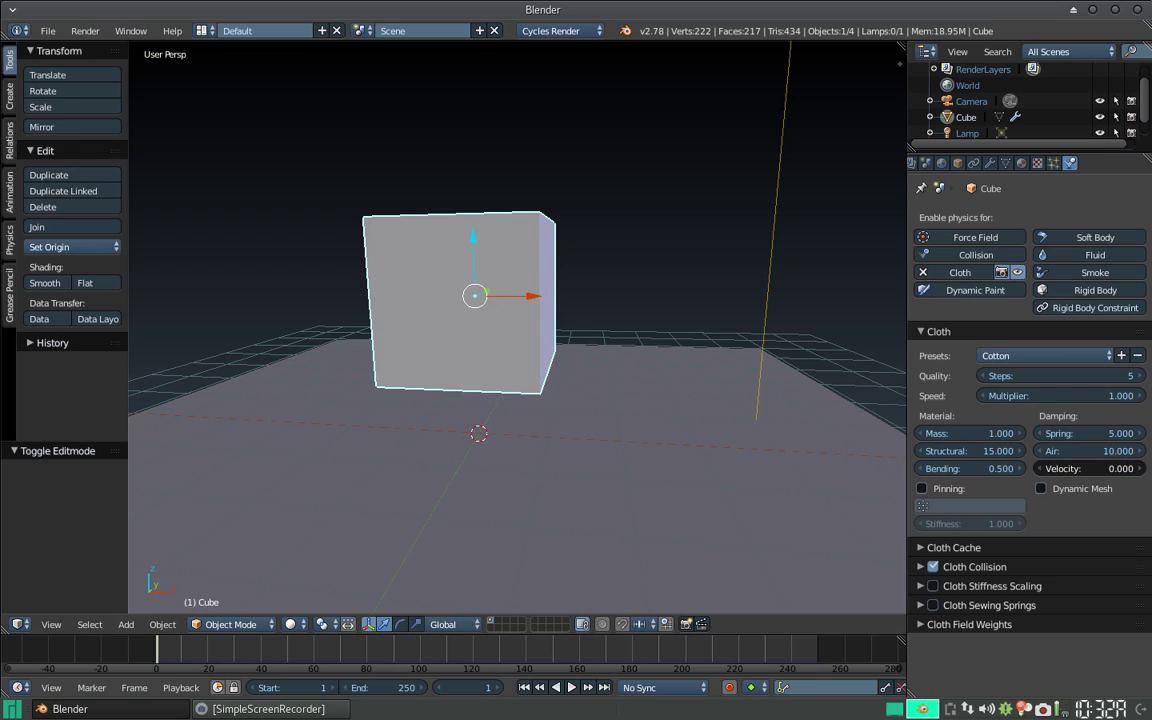
key(alt+a)
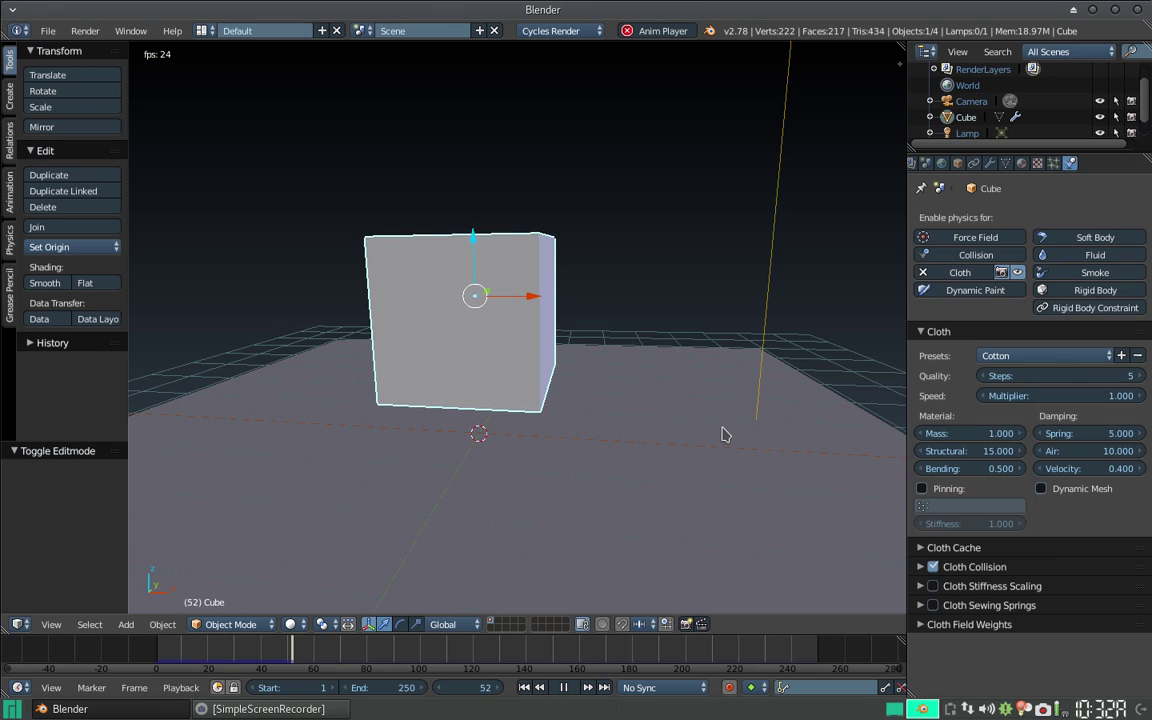
key(Escape)
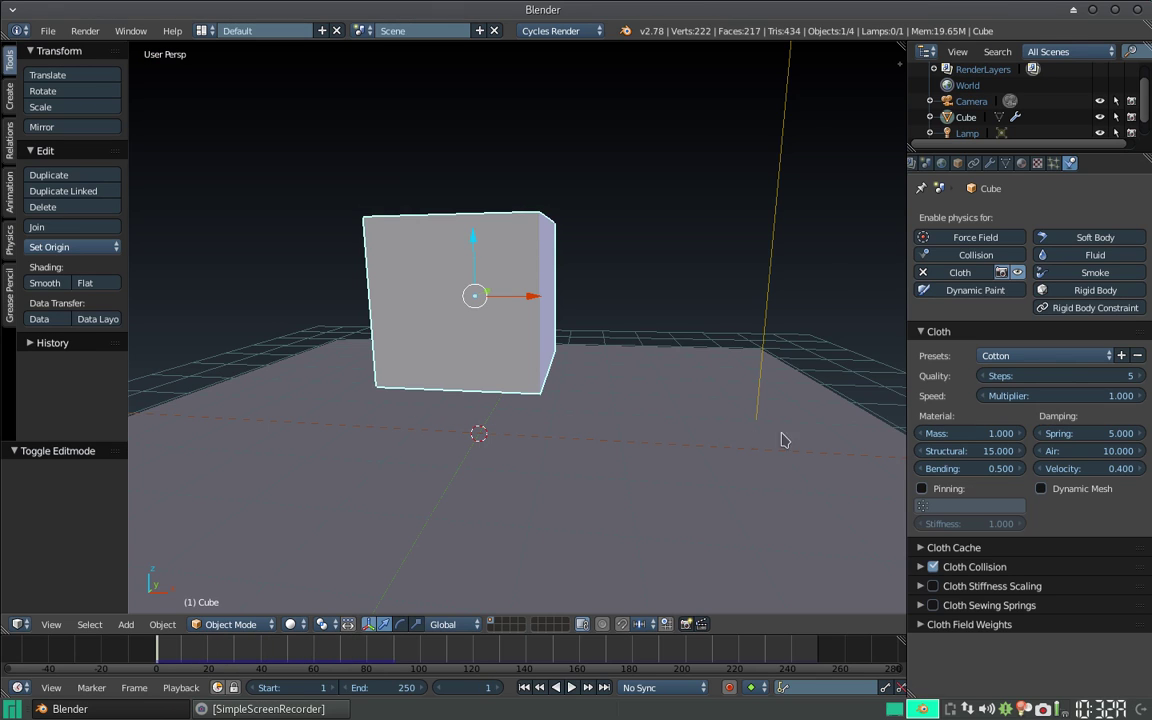
Reset velocity damping to 1 and replay the cloth simulation.
click(1060, 468)
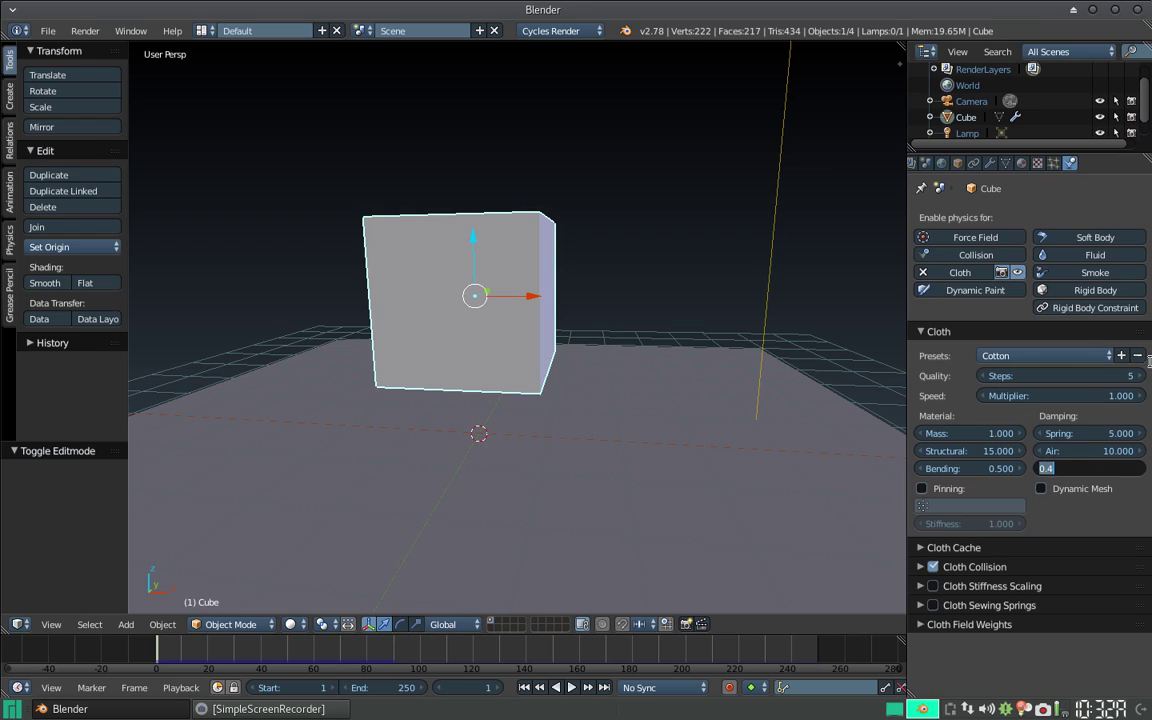
text(1)
key(Return)
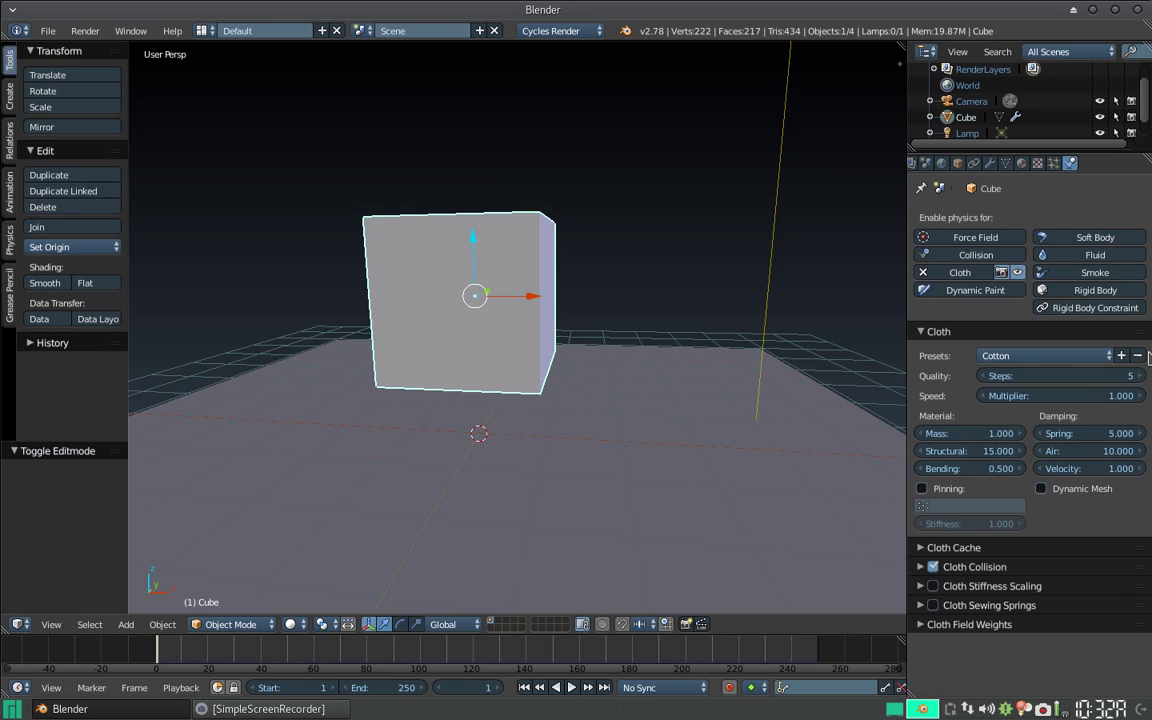
key(alt+a)
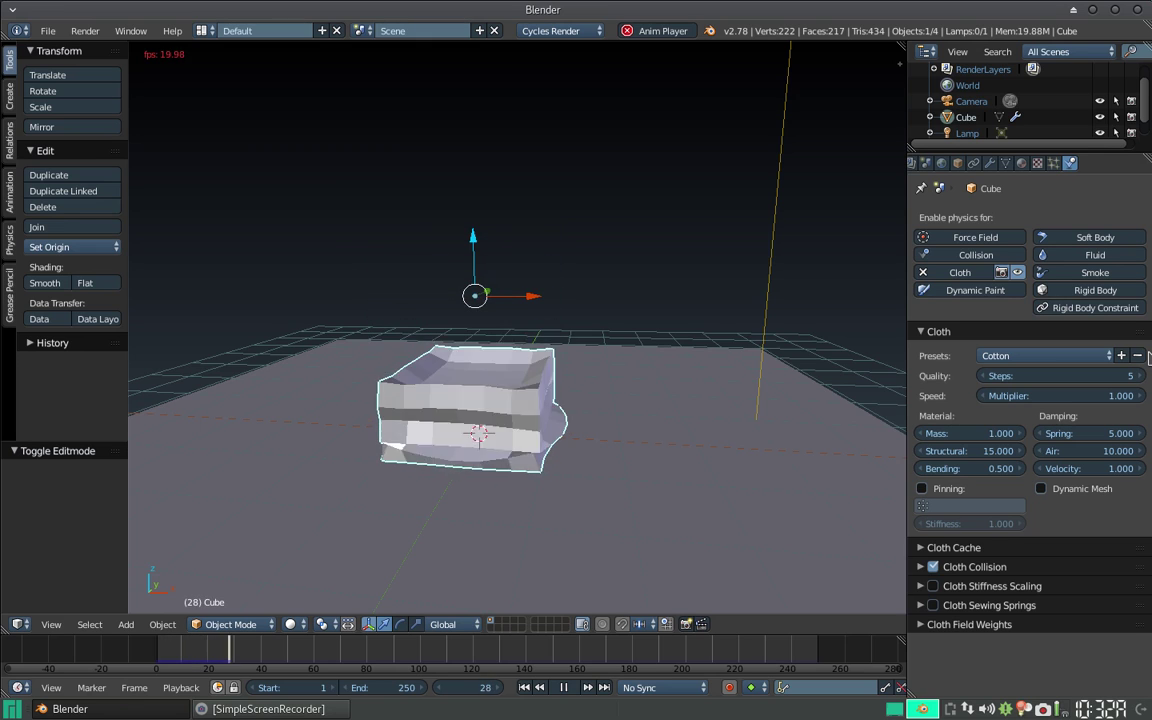
key(Tab)
key(Tab)
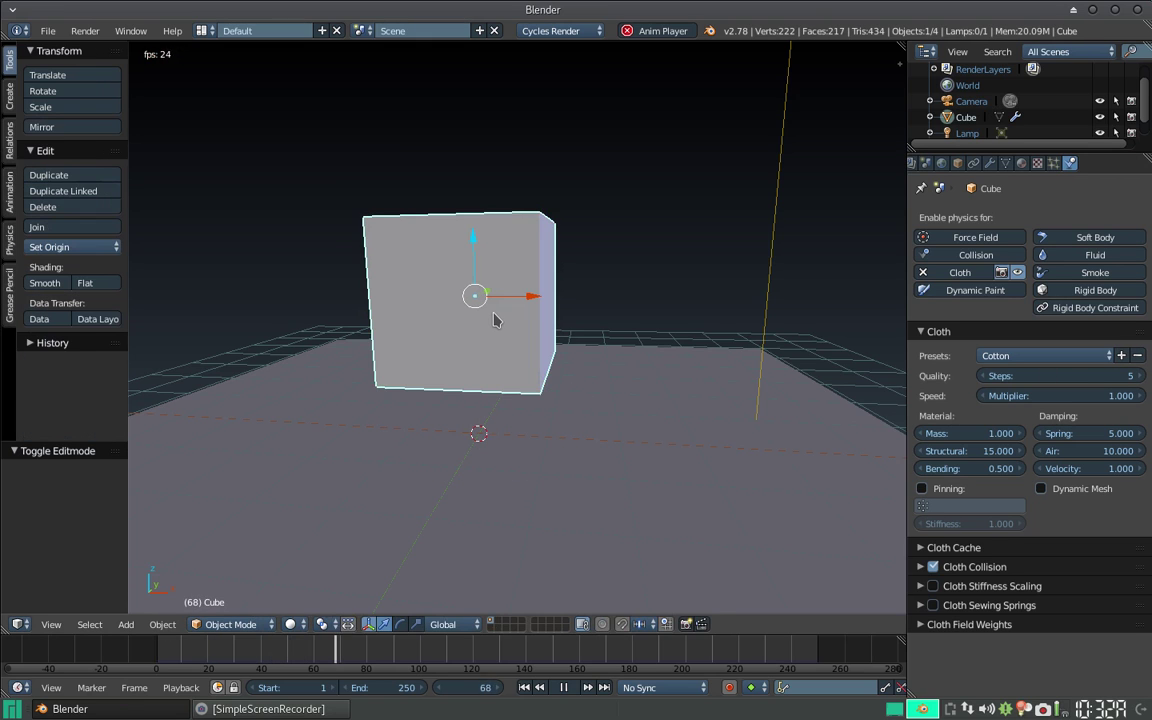
key(Escape)
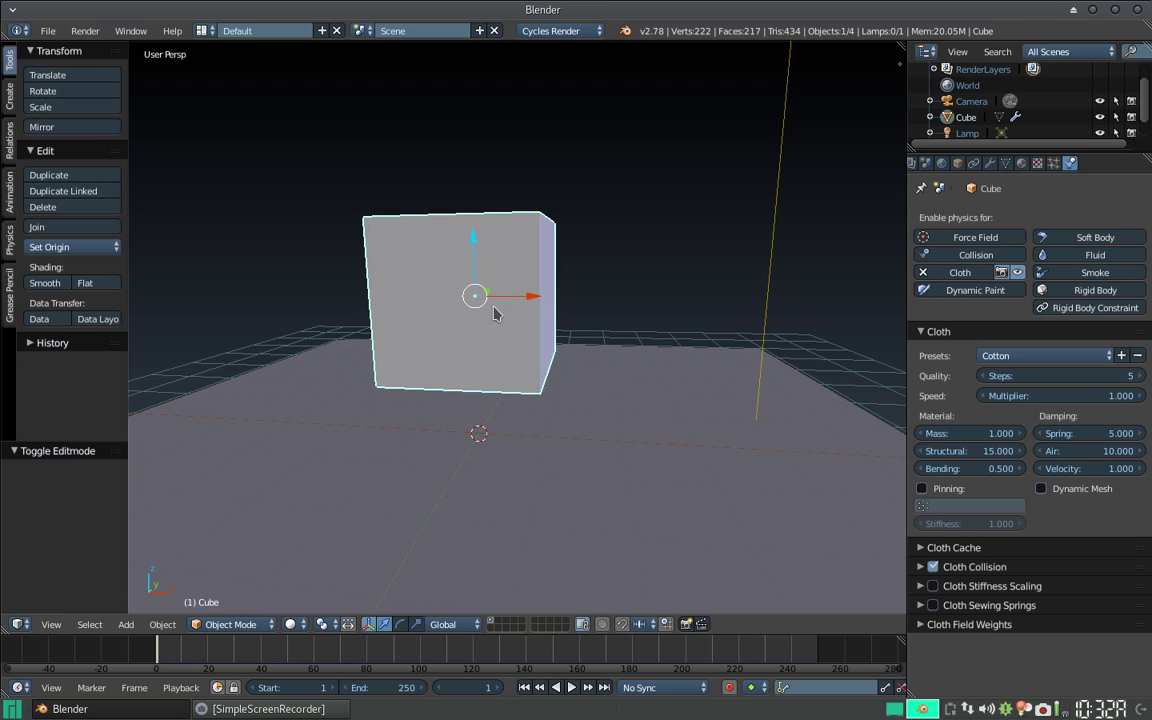
click(44, 283)
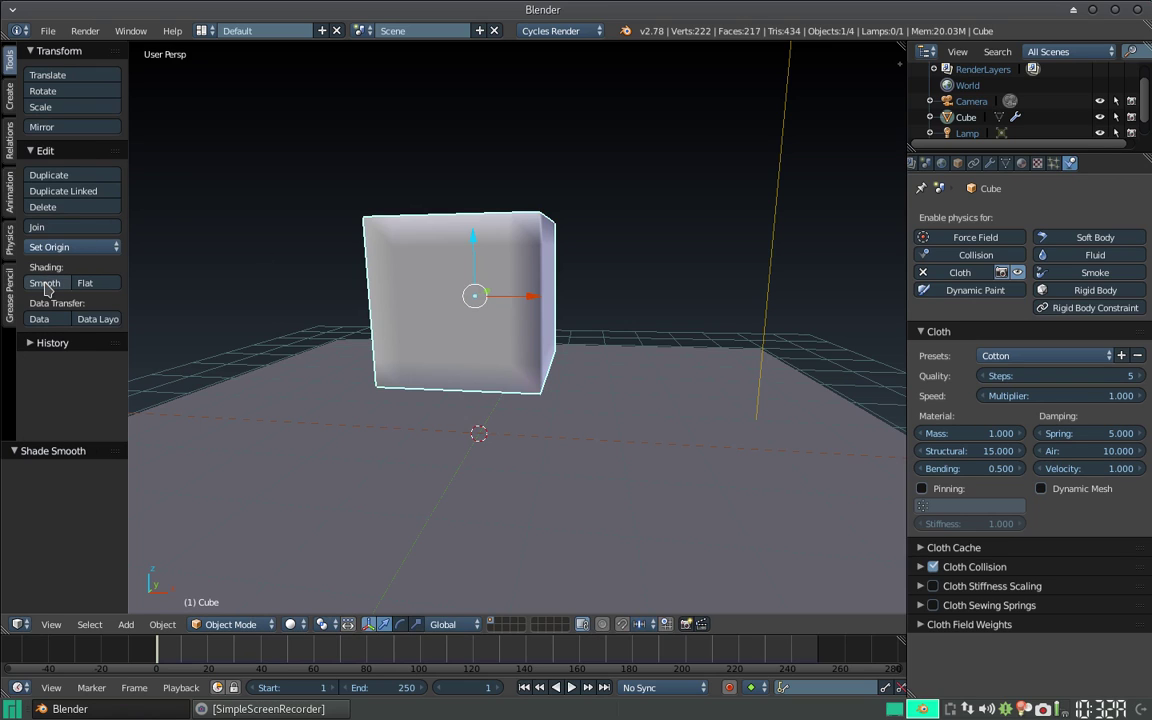
key(alt+a)
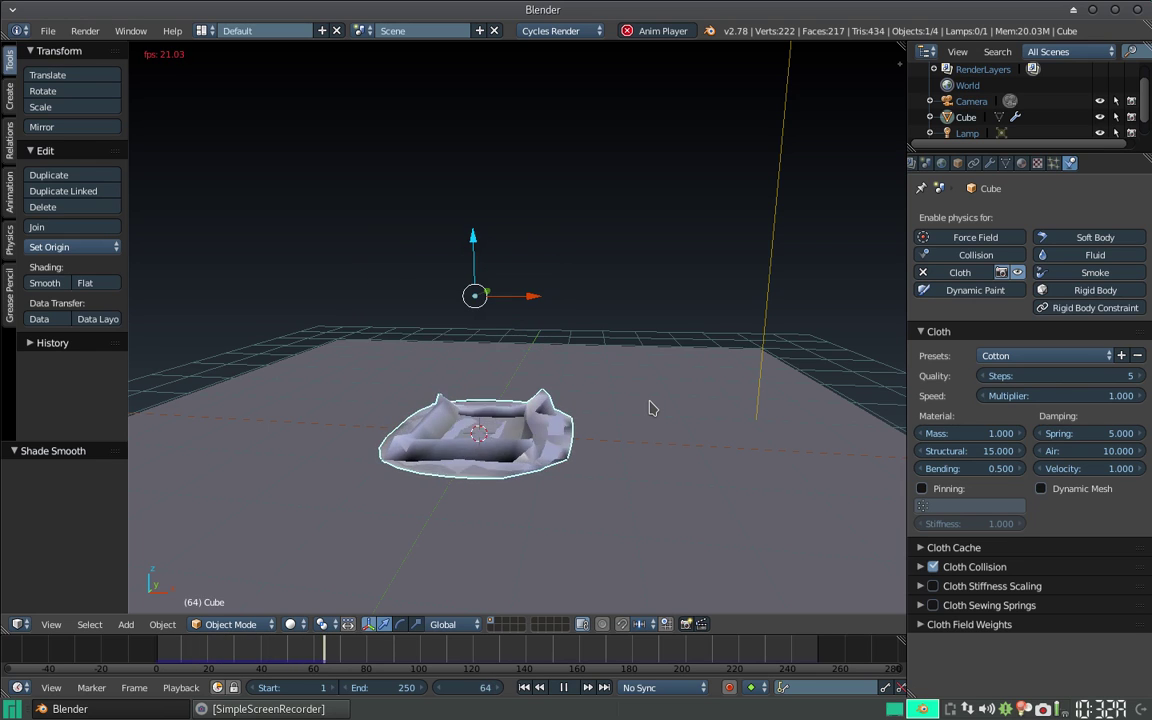
key(Escape)
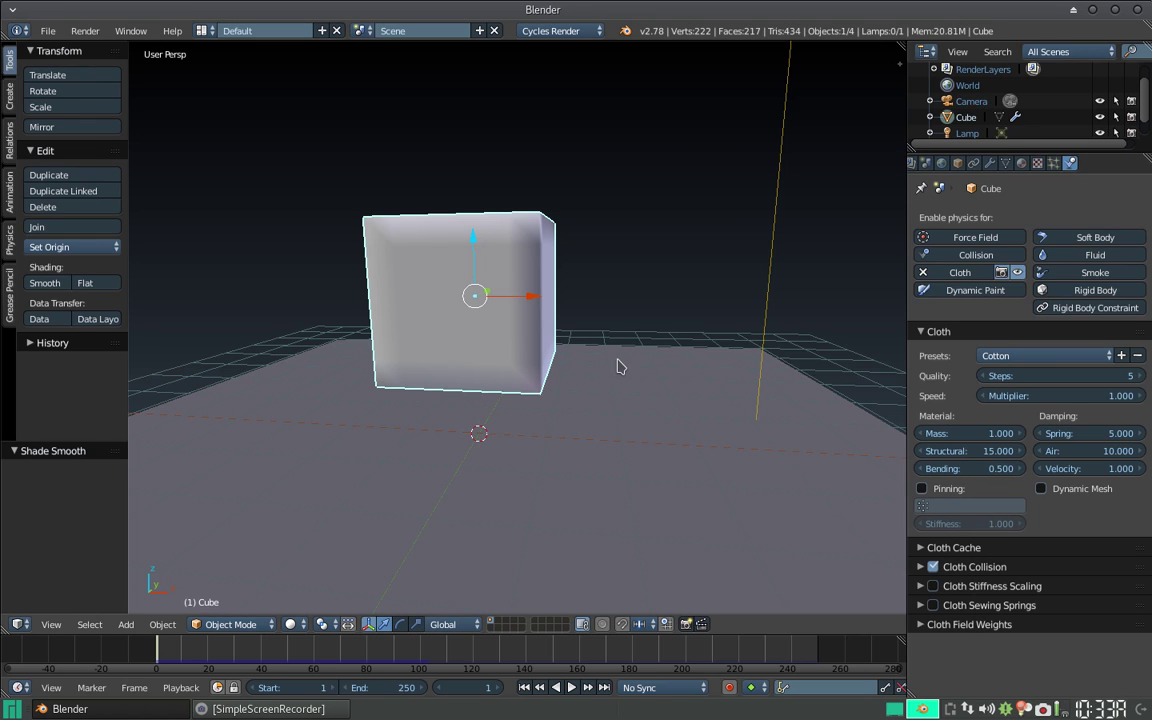
Orbit and zoom the viewport out until the cloth cube, floor plane and lamp are all visible.
middle_drag(617, 362, 623, 378)
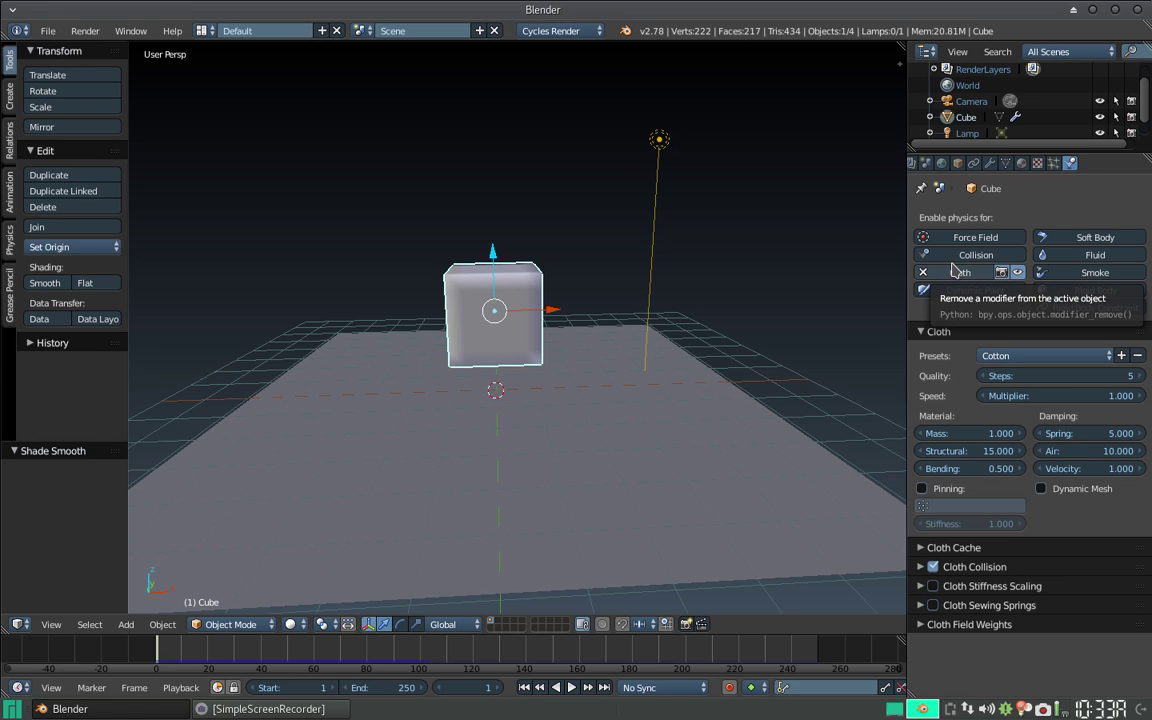
middle_drag(694, 337, 556, 324)
scroll(556, 324, up, 5)
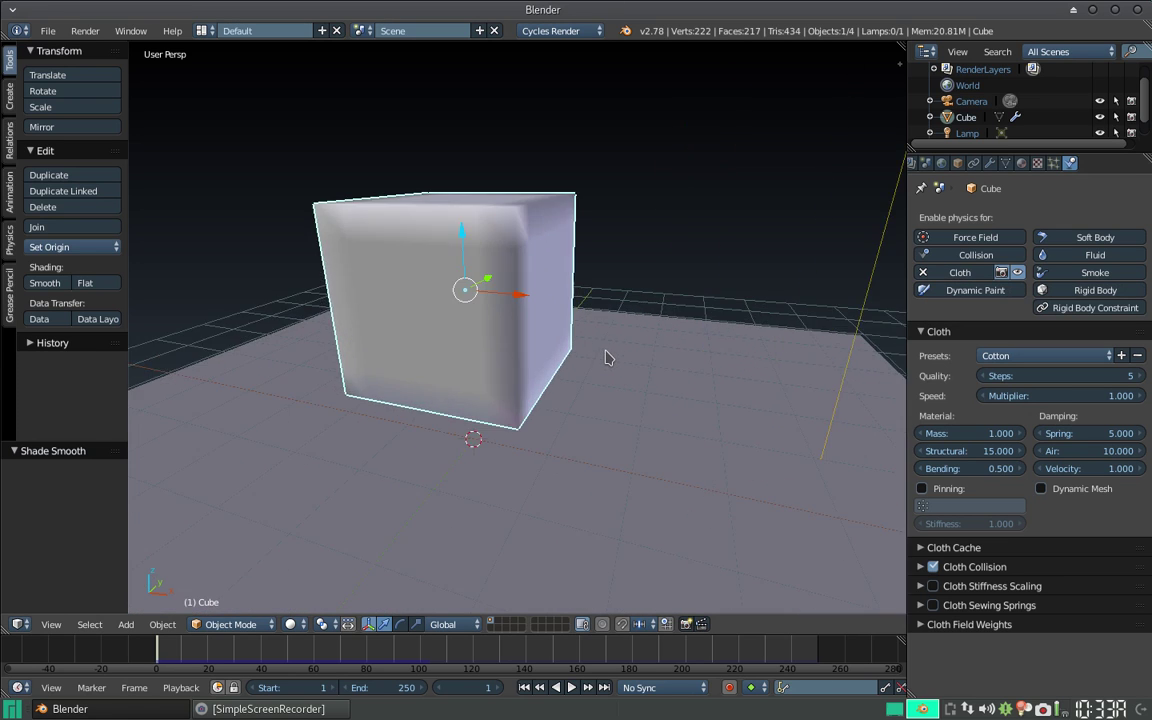
scroll(519, 372, down, 5)
middle_drag(519, 372, 546, 330)
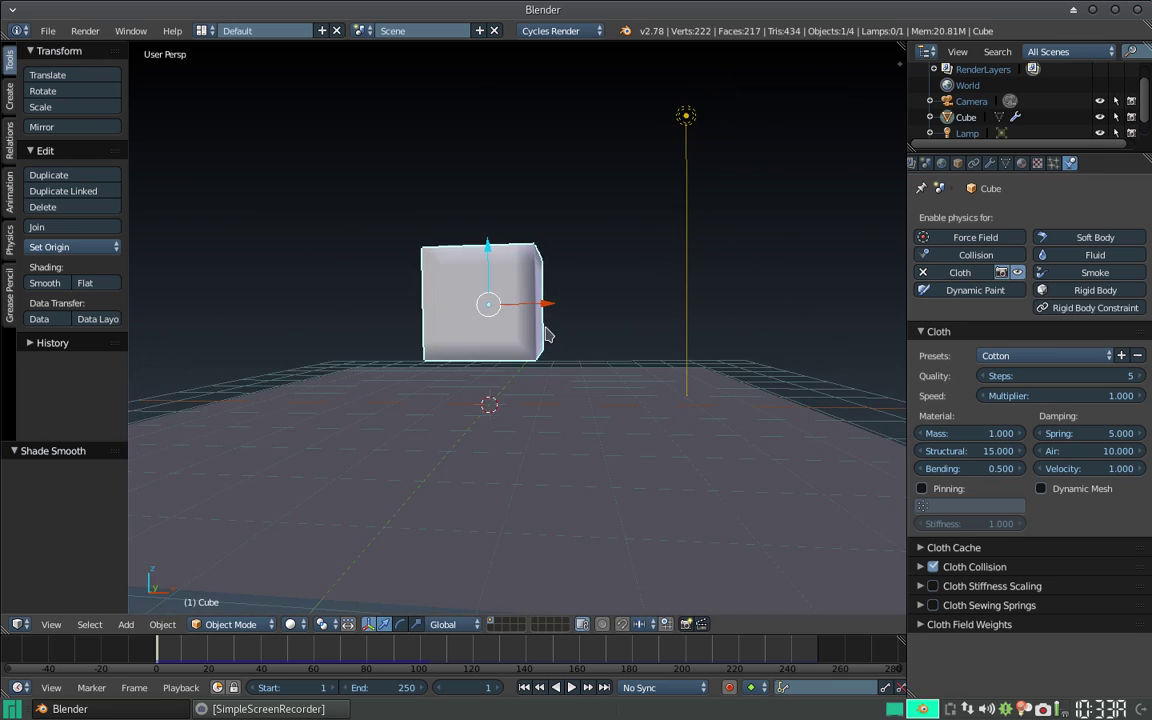
scroll(546, 330, up, 3)
scroll(546, 330, down, 3)
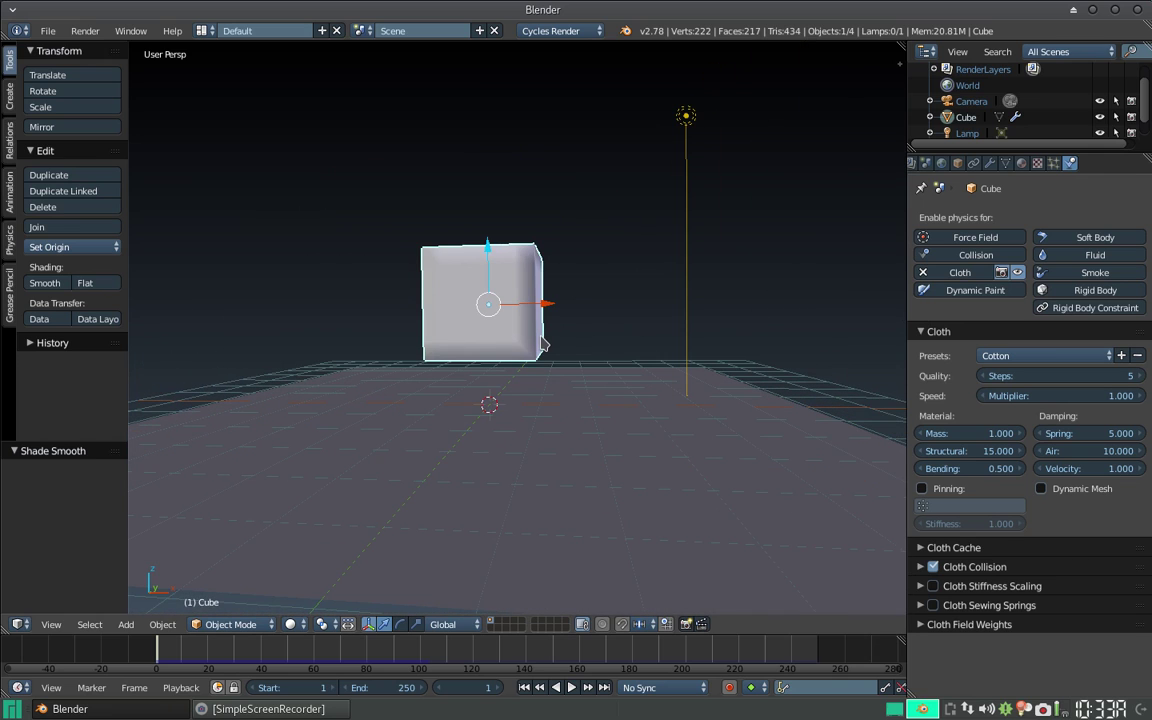